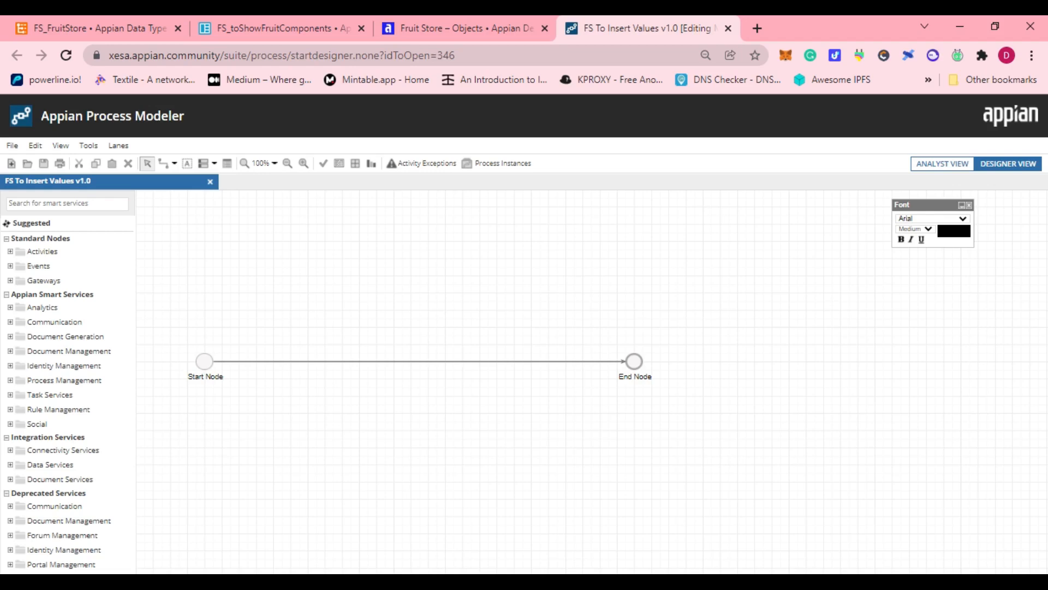
Set FS_toShowFruitComponents as the process start form, automatically create matching process parameters, and review the process variables.
right_click(205, 370)
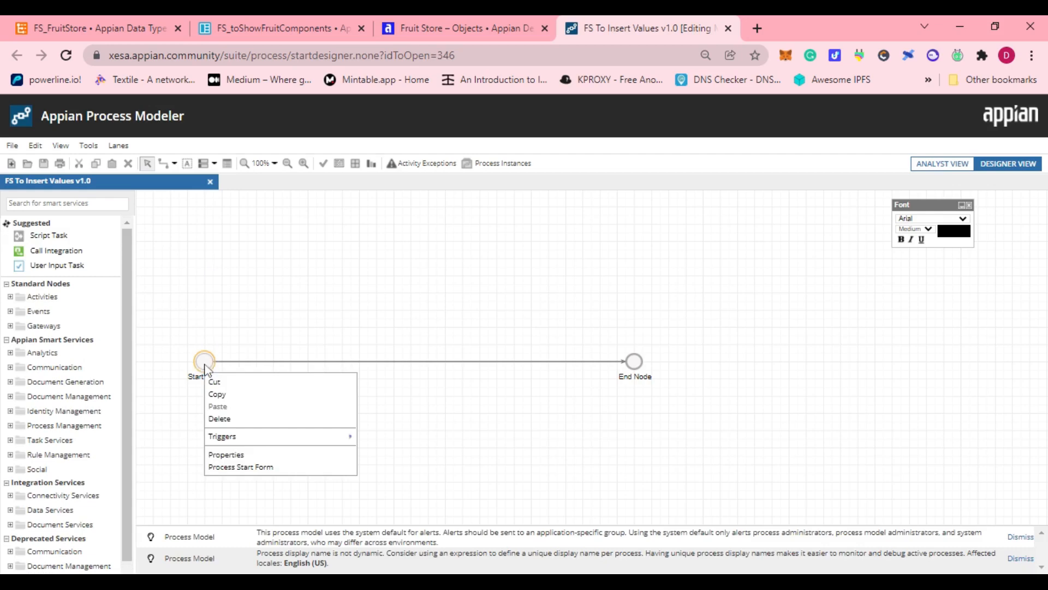
click(235, 466)
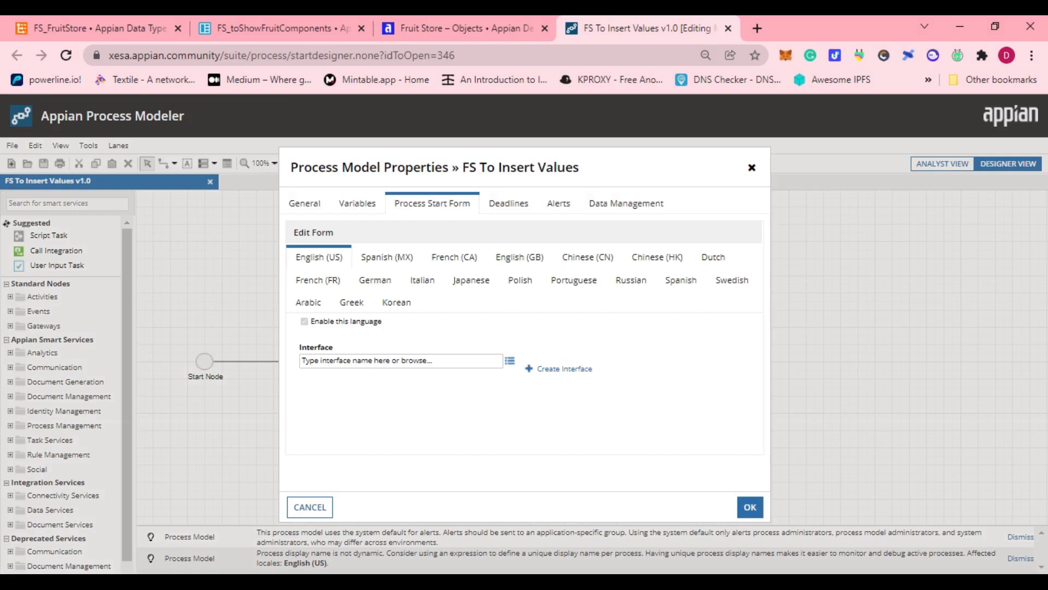
click(401, 361)
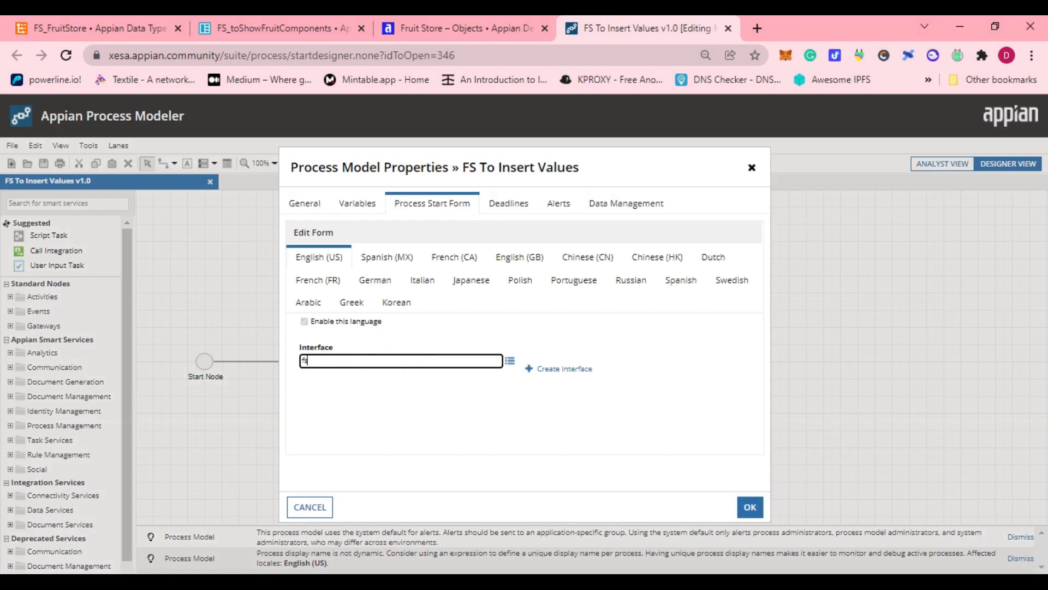
text(fs_tosh)
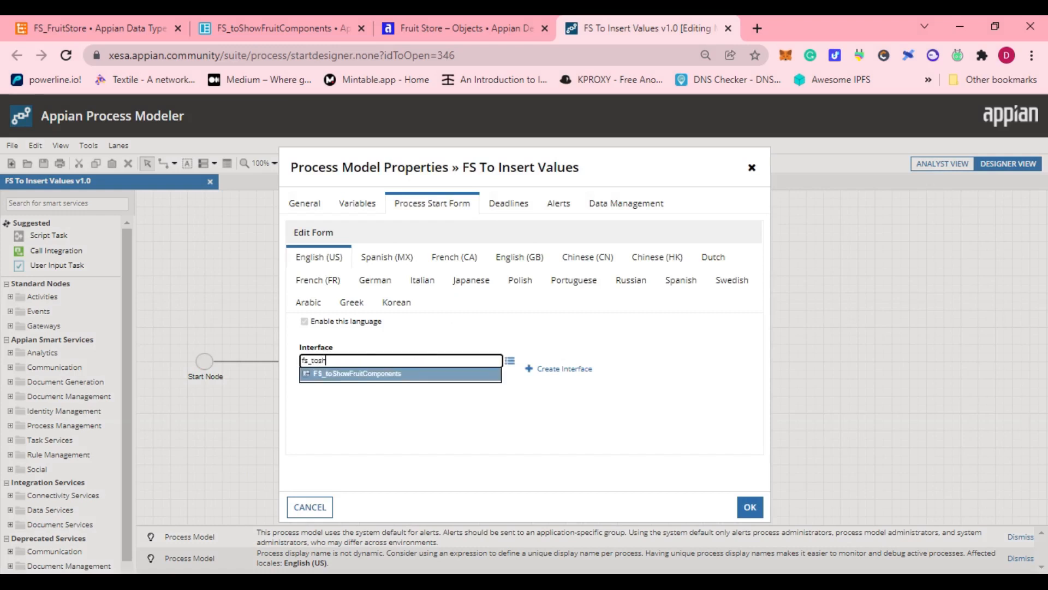
key(Return)
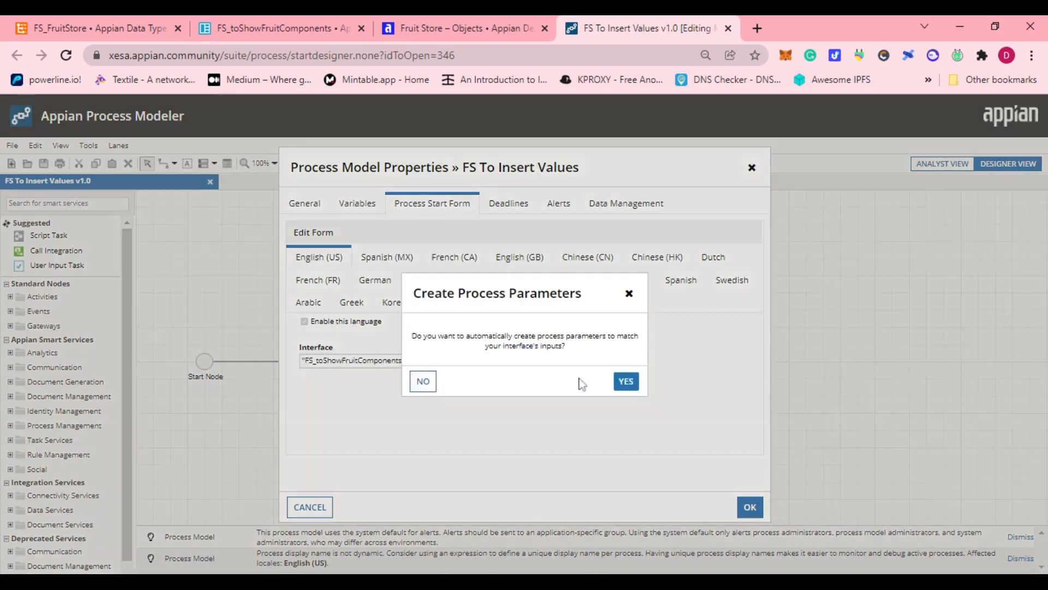
click(625, 382)
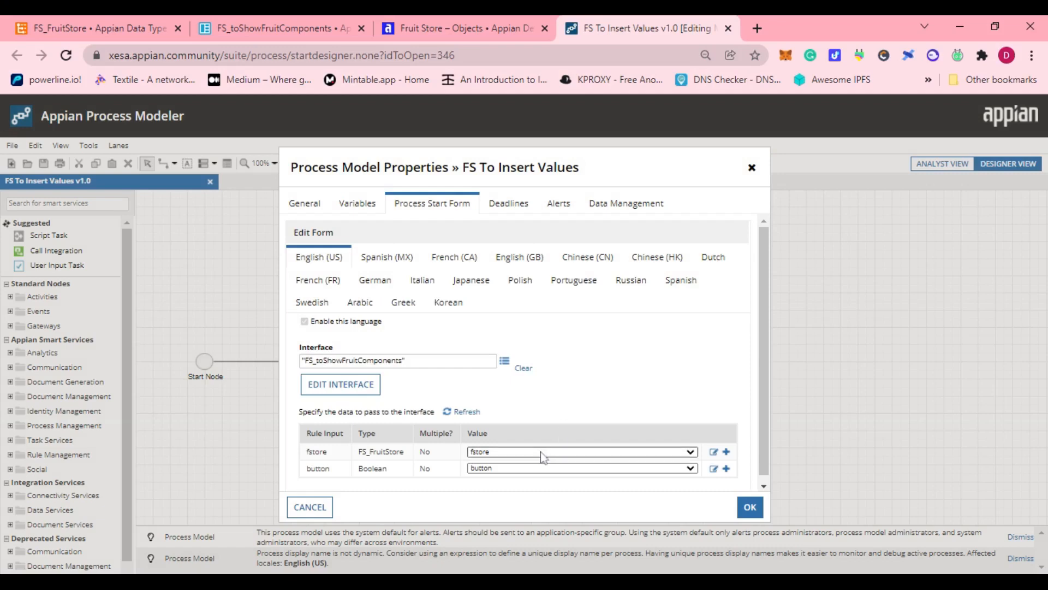
click(366, 205)
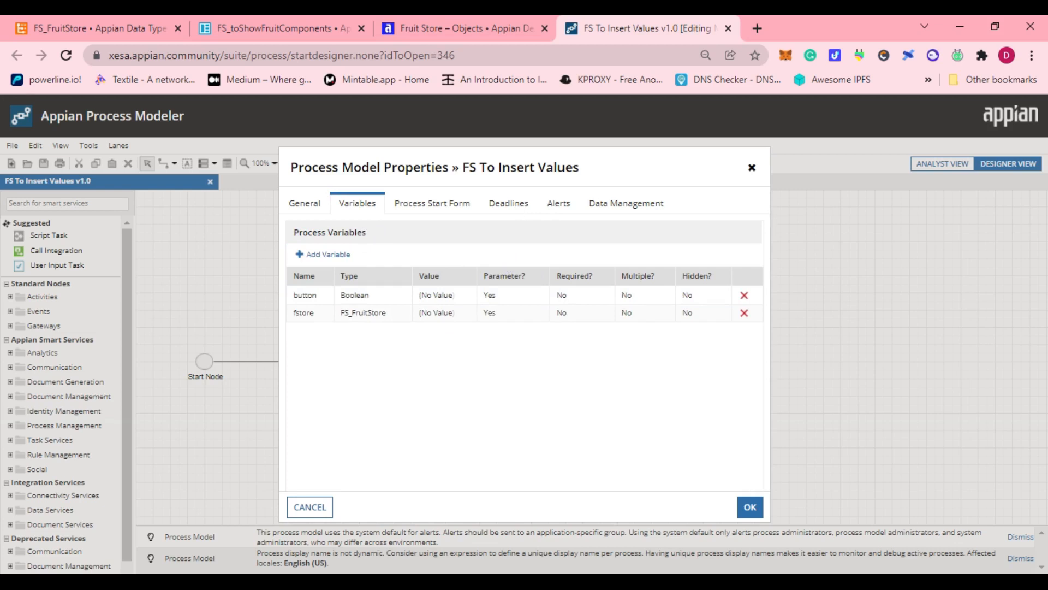
Set the deadline value for all processes to 15 minutes after the process is started.
click(522, 206)
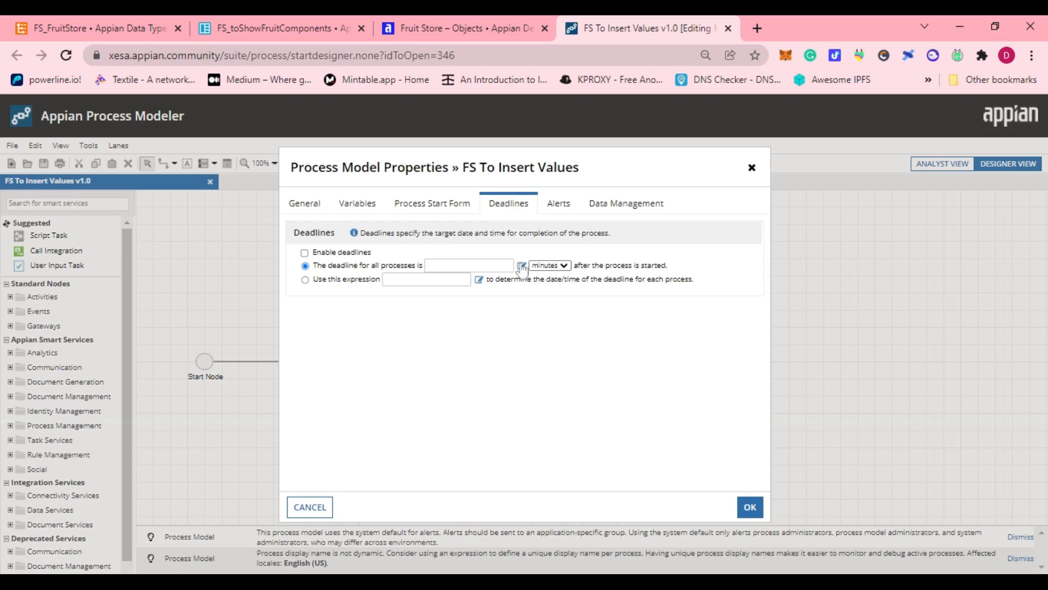
click(521, 266)
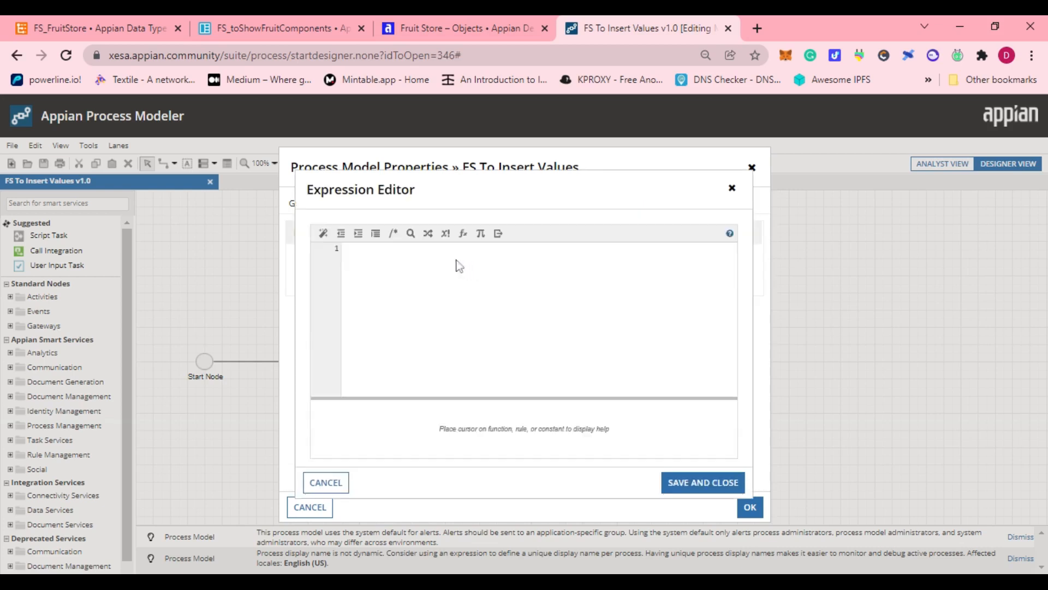
text(15)
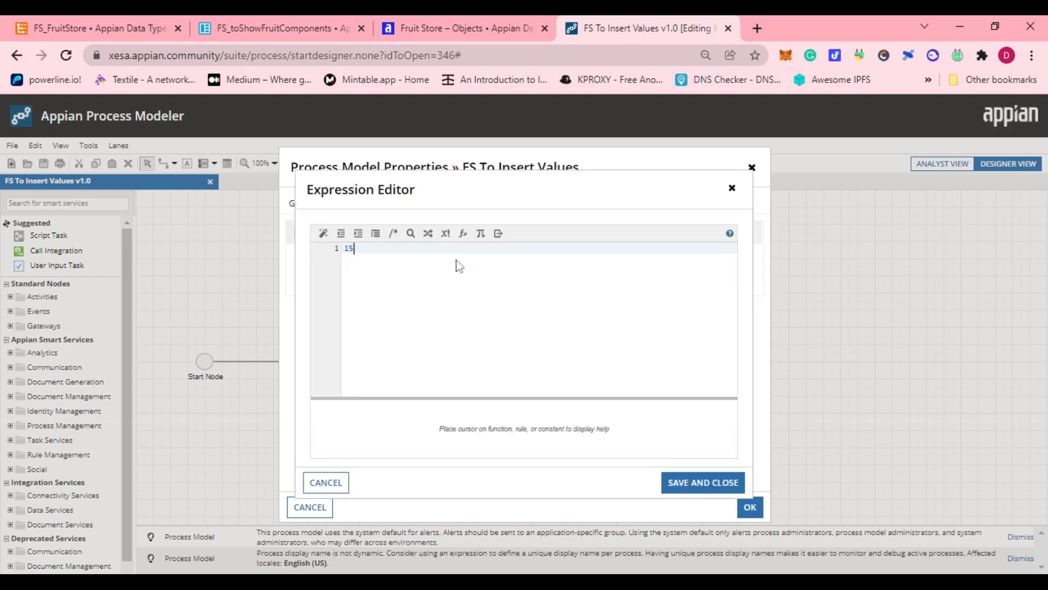
click(694, 490)
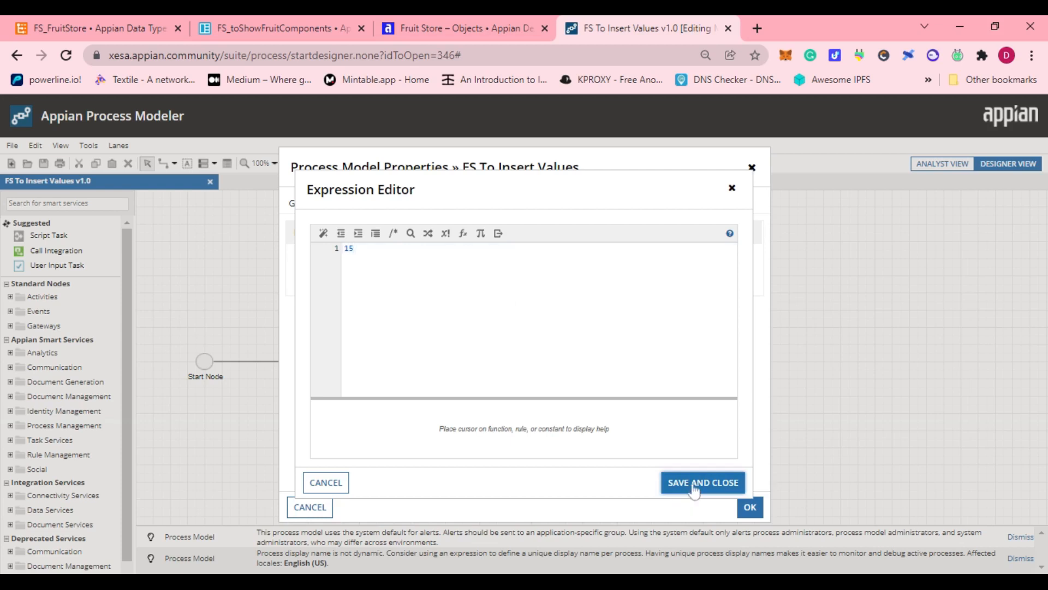
Switch error alerts to custom settings and send them to the FS Administrators1 group.
click(548, 216)
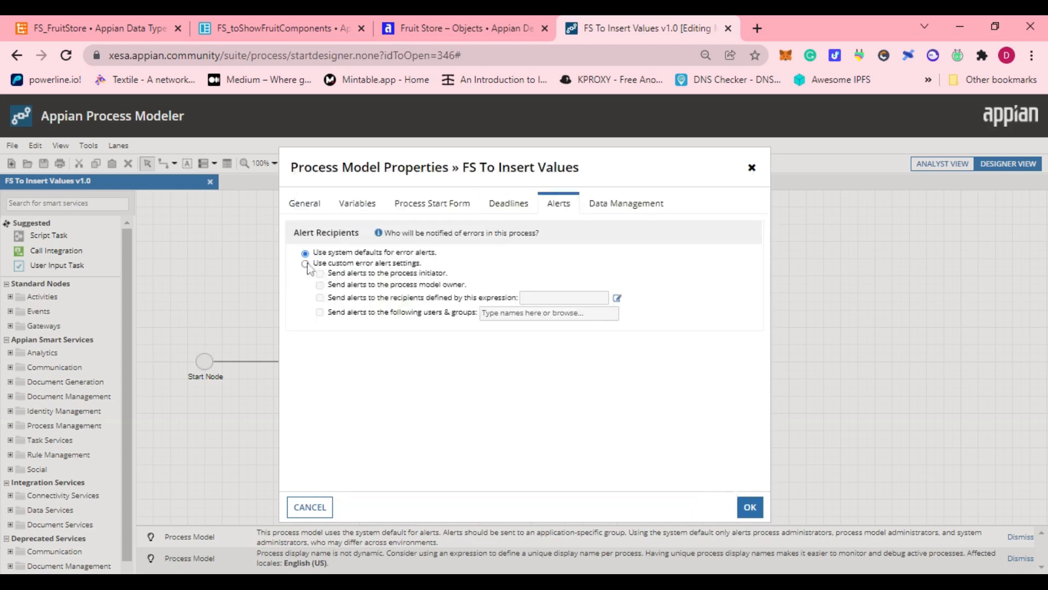
click(305, 264)
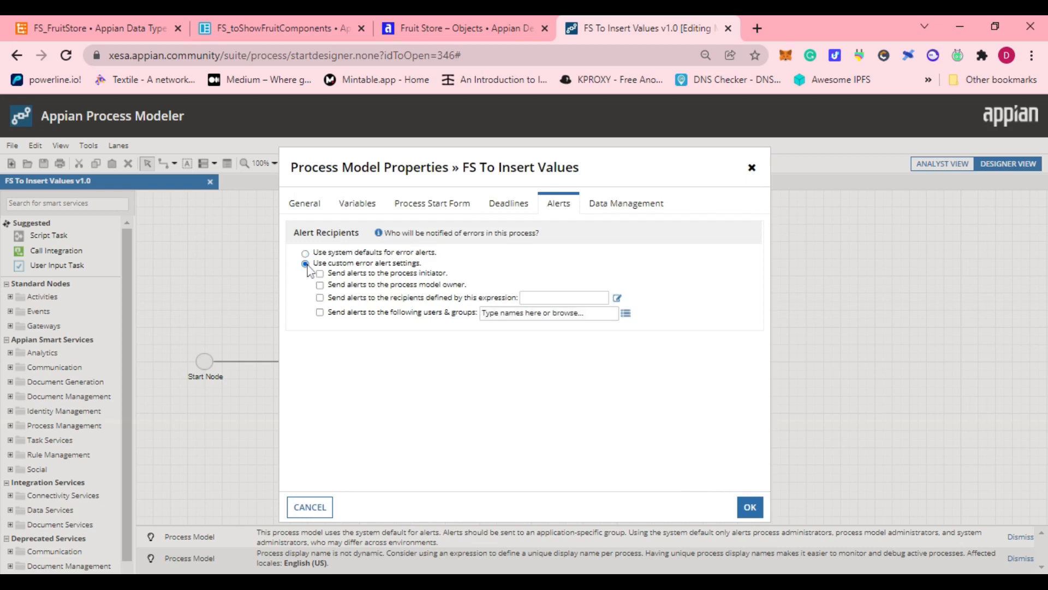
click(320, 312)
click(524, 312)
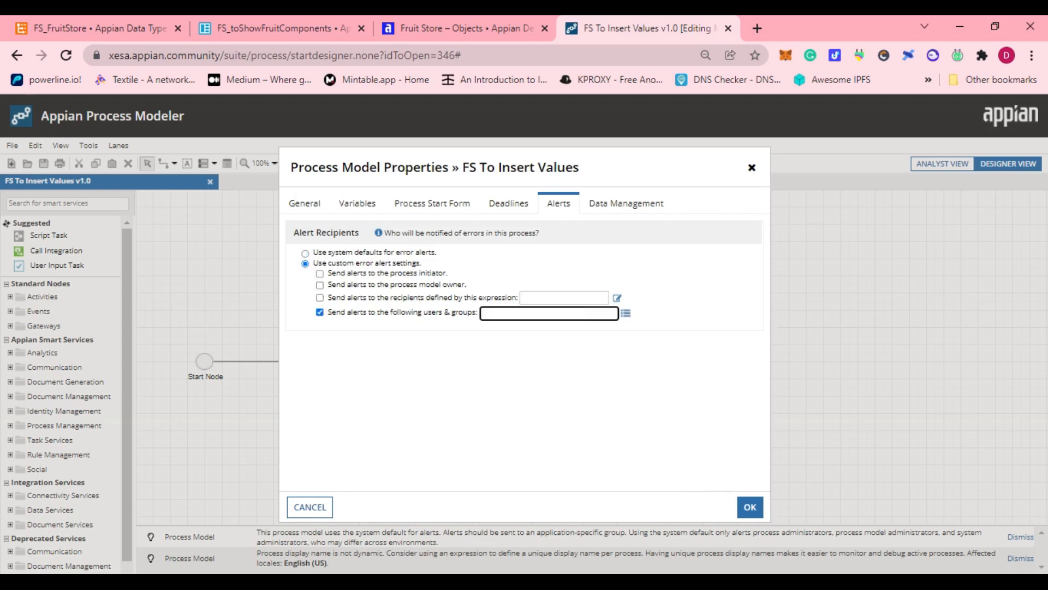
text(fs)
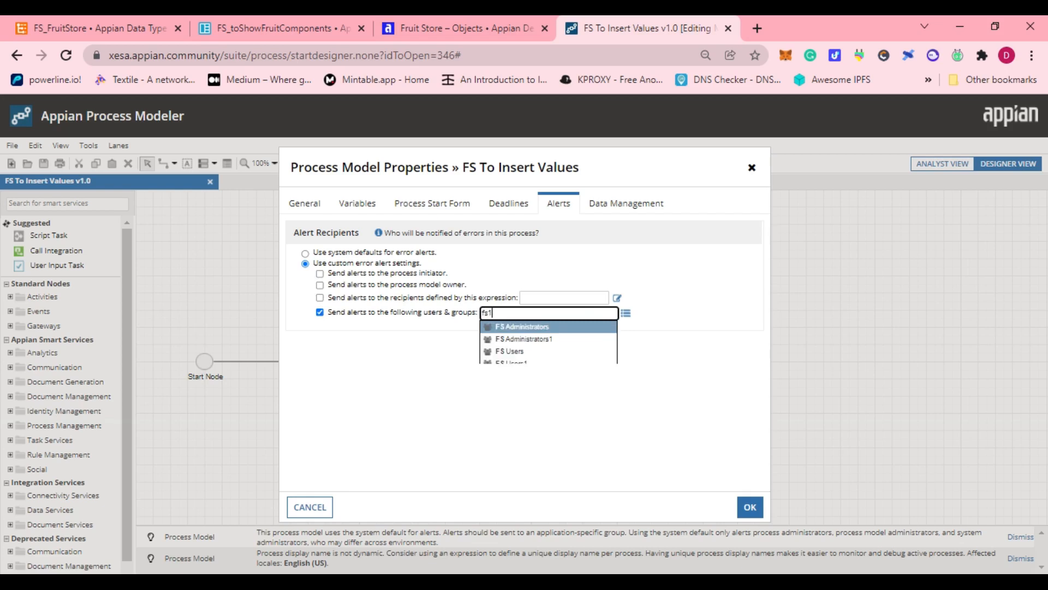
text(1)
key(BackSpace)
key(Down)
key(Return)
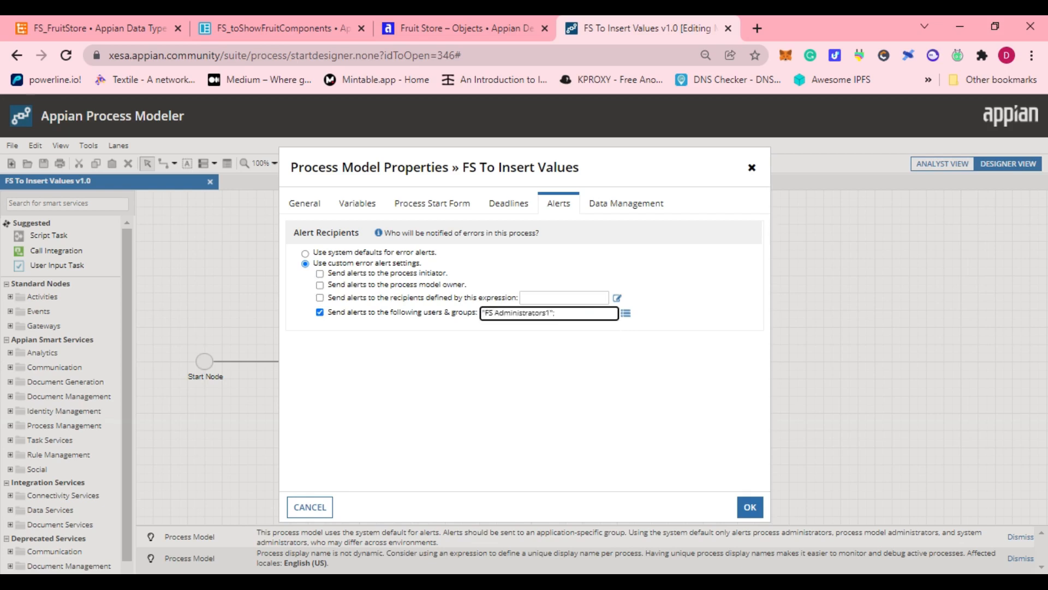
Set automatic clean-up to archive processes 7 days after completion or cancellation, and apply the process model properties.
click(587, 205)
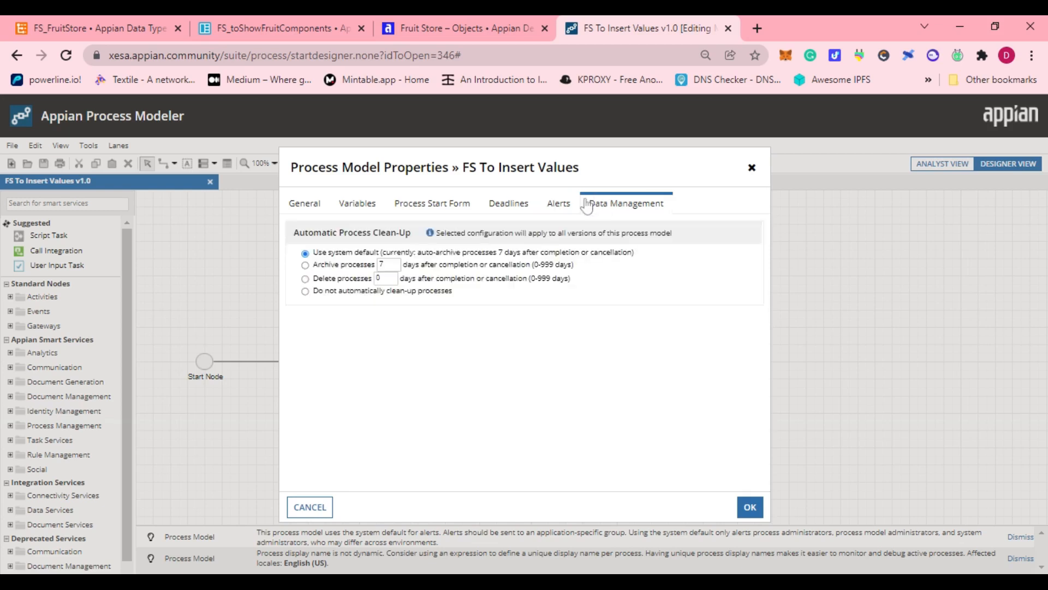
click(305, 266)
click(750, 508)
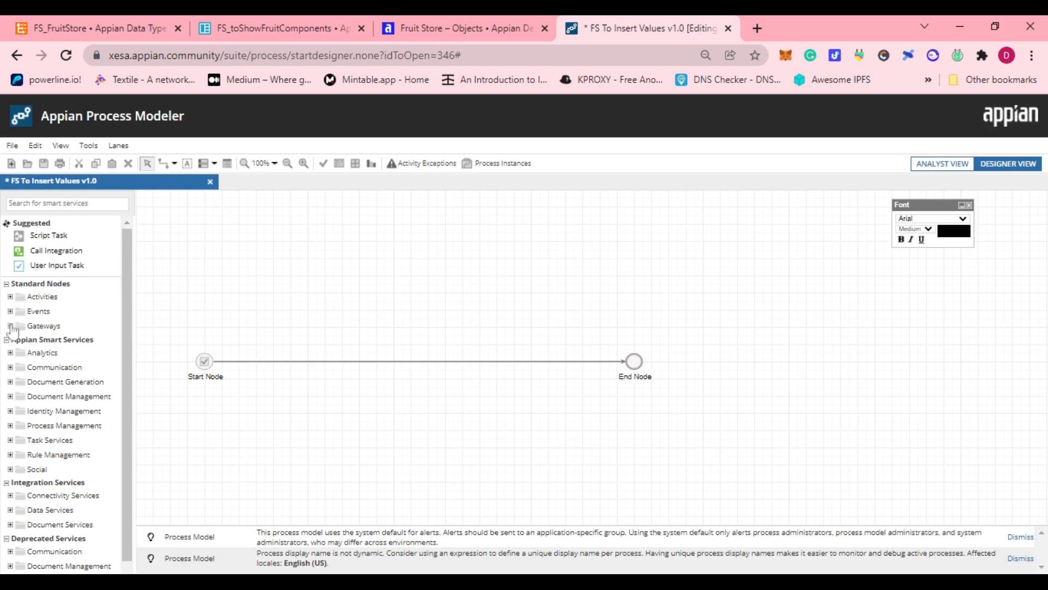
Add an XOR gateway above the start-to-end flow and insert a Write to Multiple Data Store Entities node on that flow.
click(10, 326)
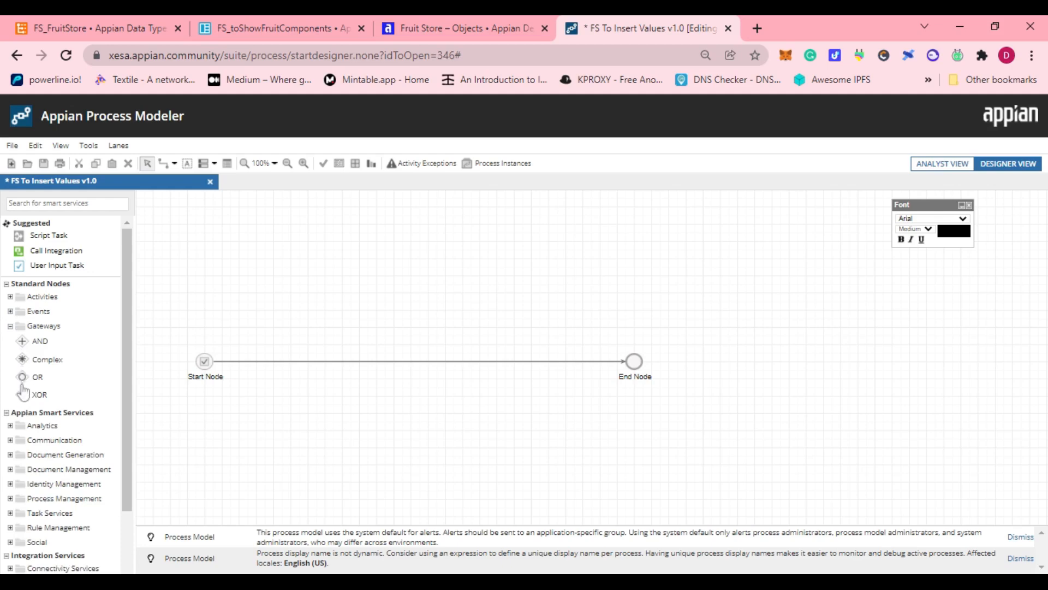
drag(21, 392, 272, 335)
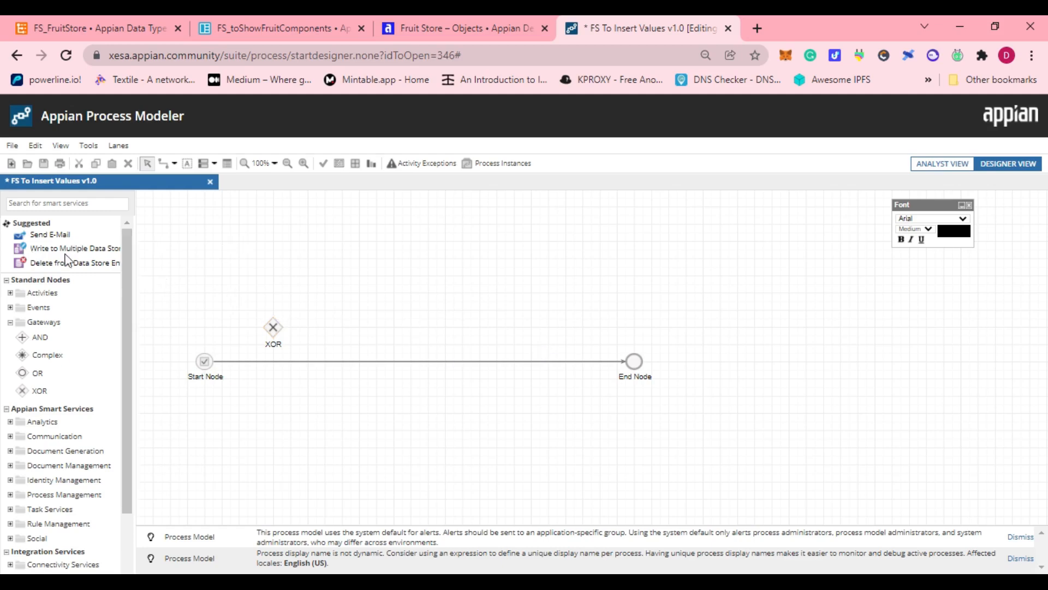
drag(22, 249, 346, 366)
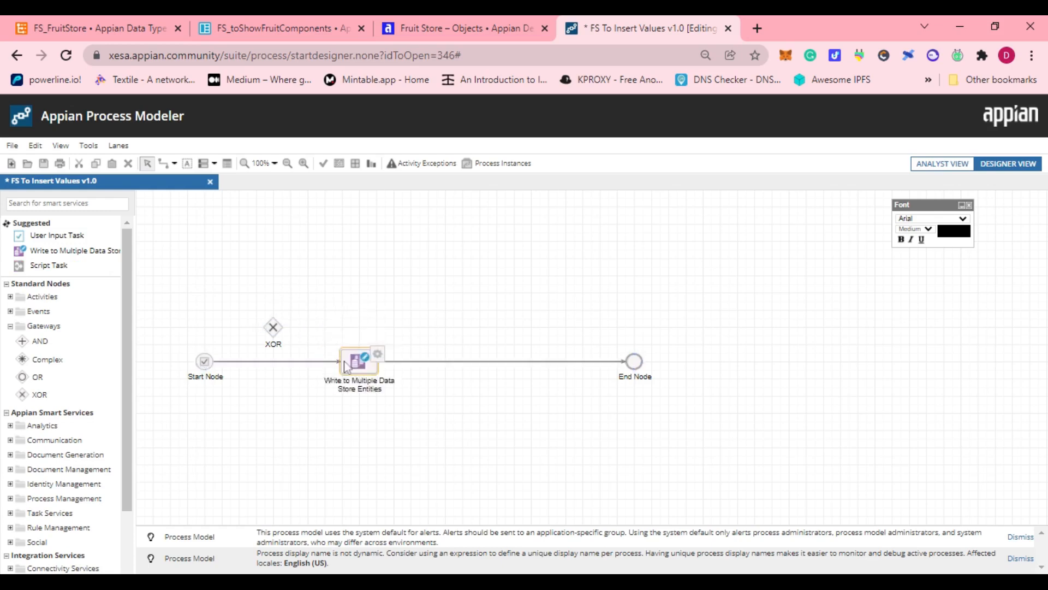
Replace the start node's direct flow by routing it through the XOR gateway to the write node, and connect the gateway to the End Node.
click(168, 167)
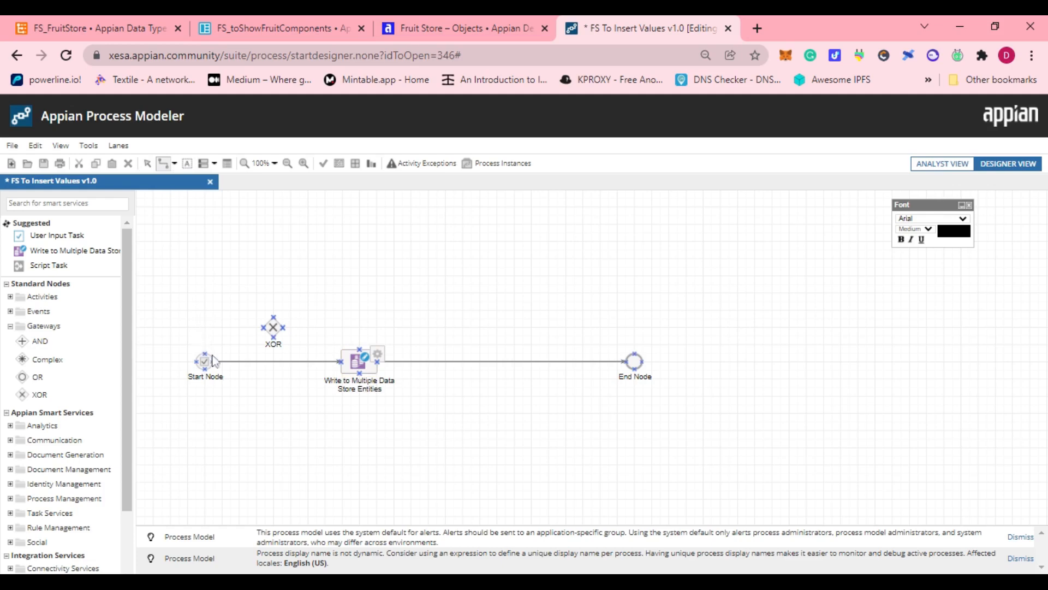
click(241, 361)
key(Delete)
mouse_move(214, 361)
mouse_down()
mouse_move(262, 329)
mouse_move(336, 365)
mouse_up()
drag(276, 319, 639, 360)
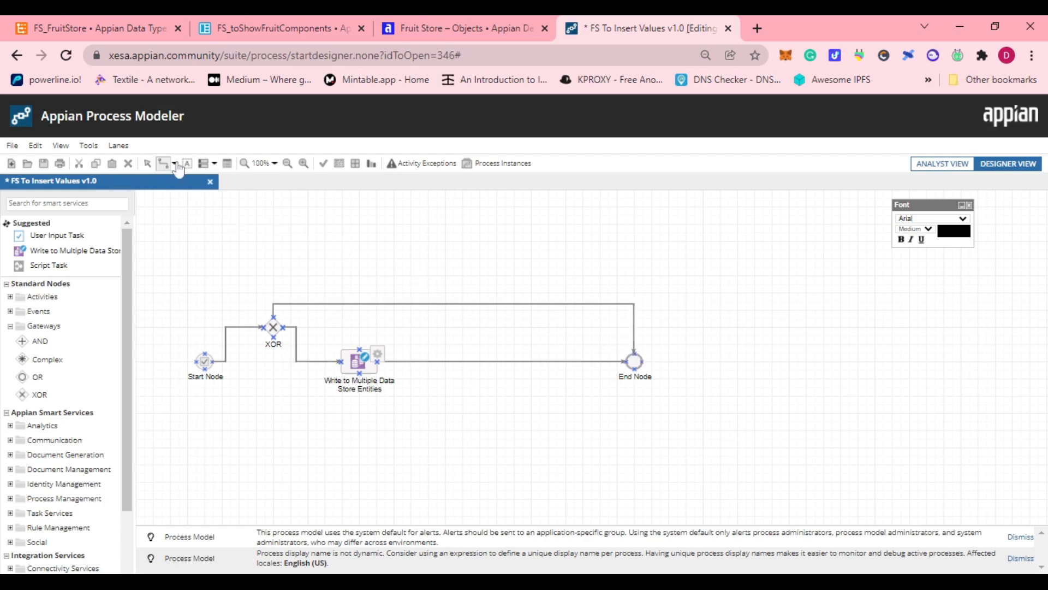
click(148, 162)
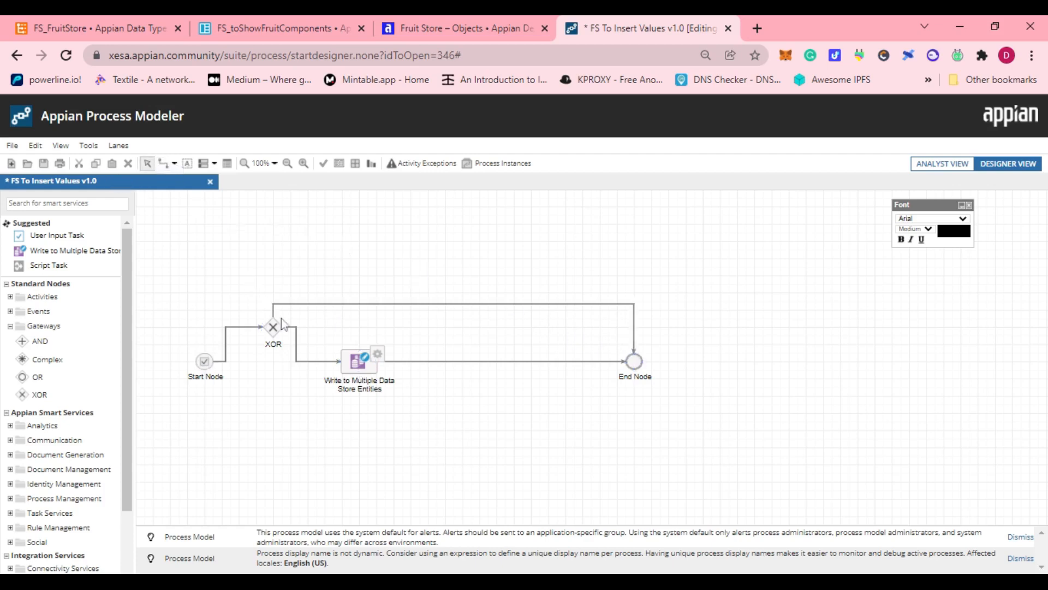
Move the XOR gateway down into line between the Start Node and the write node.
double_click(237, 333)
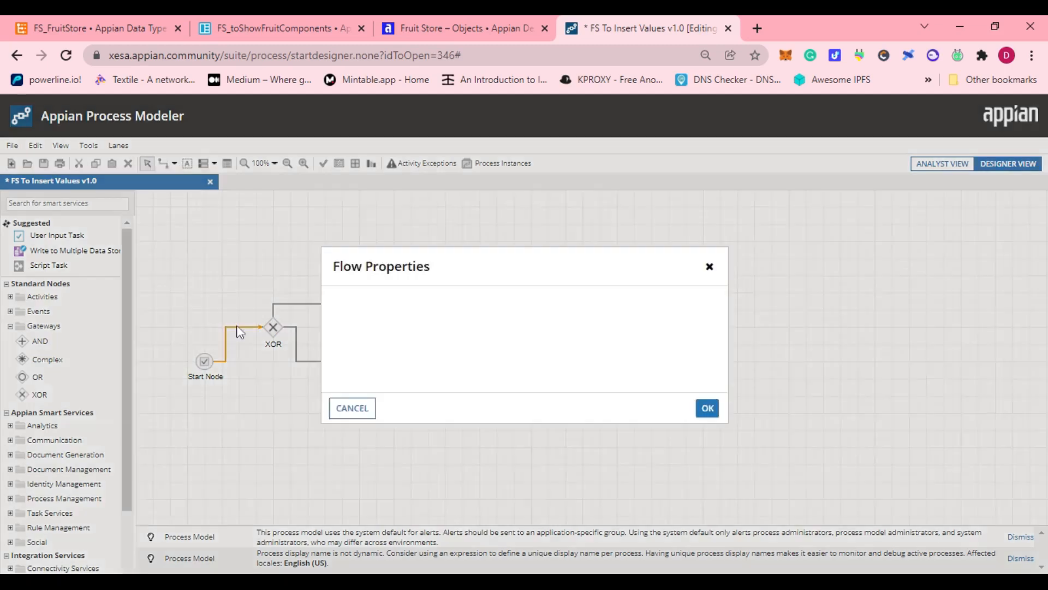
click(350, 408)
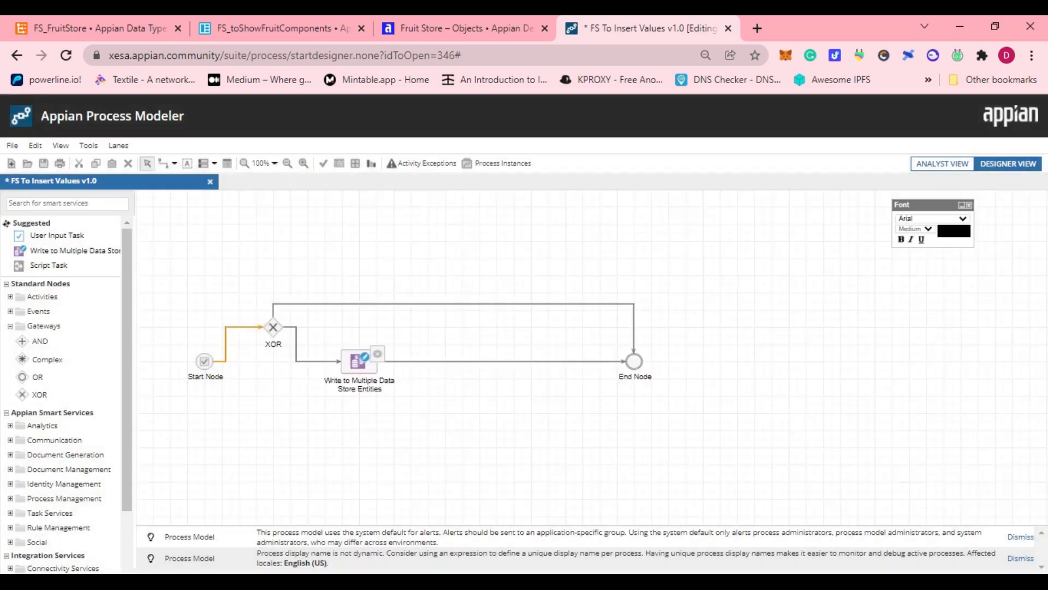
drag(273, 329, 271, 364)
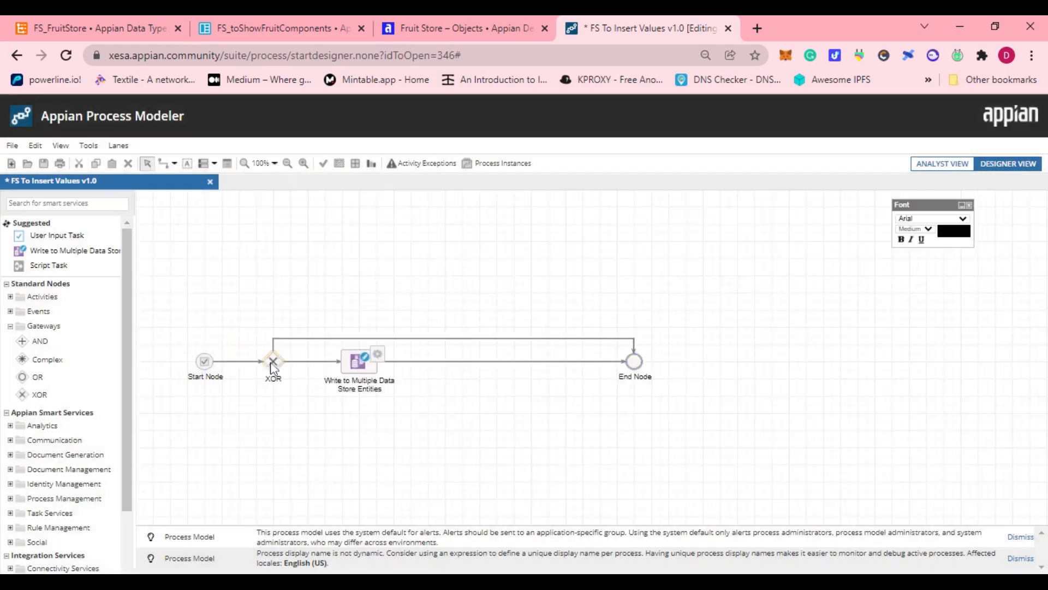
Label the flow from the XOR gateway to the End Node "Cancel".
double_click(317, 343)
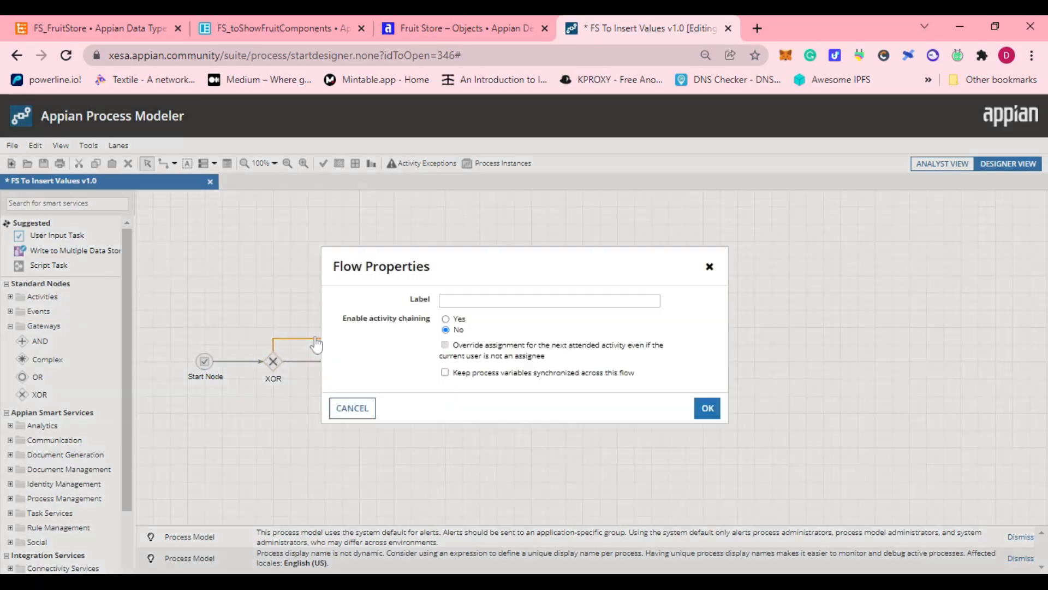
click(487, 301)
text(Cancel)
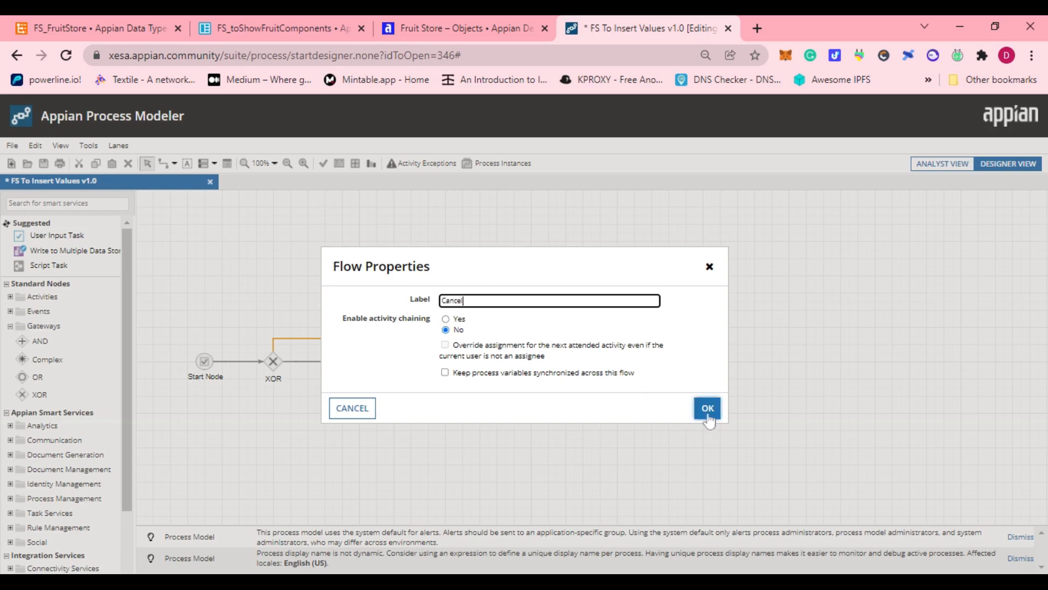
click(707, 410)
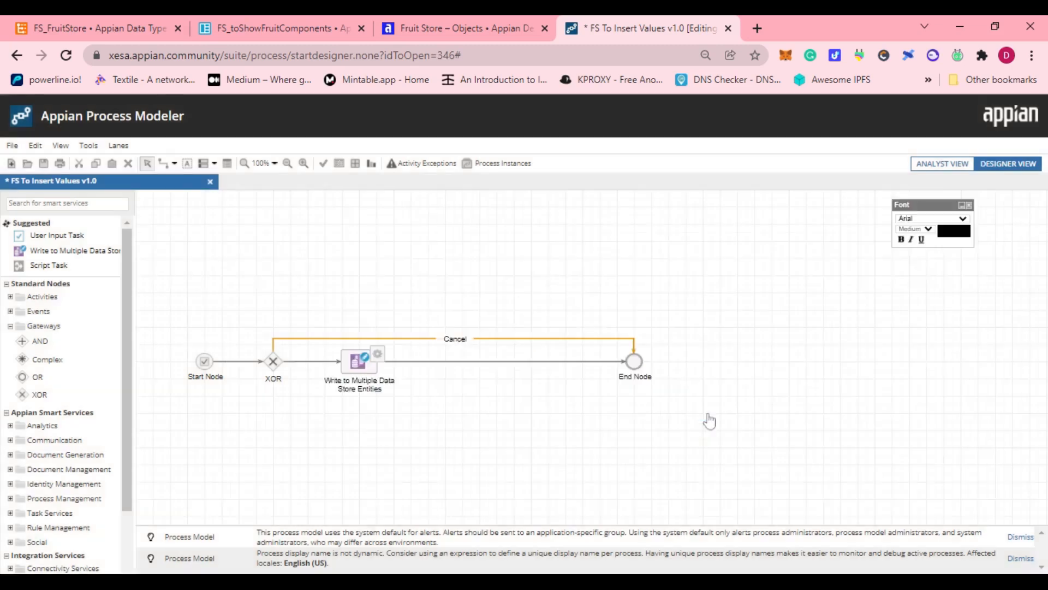
Label the flow from the XOR gateway to the Write to Multiple Data Store Entities node "Submit".
double_click(312, 363)
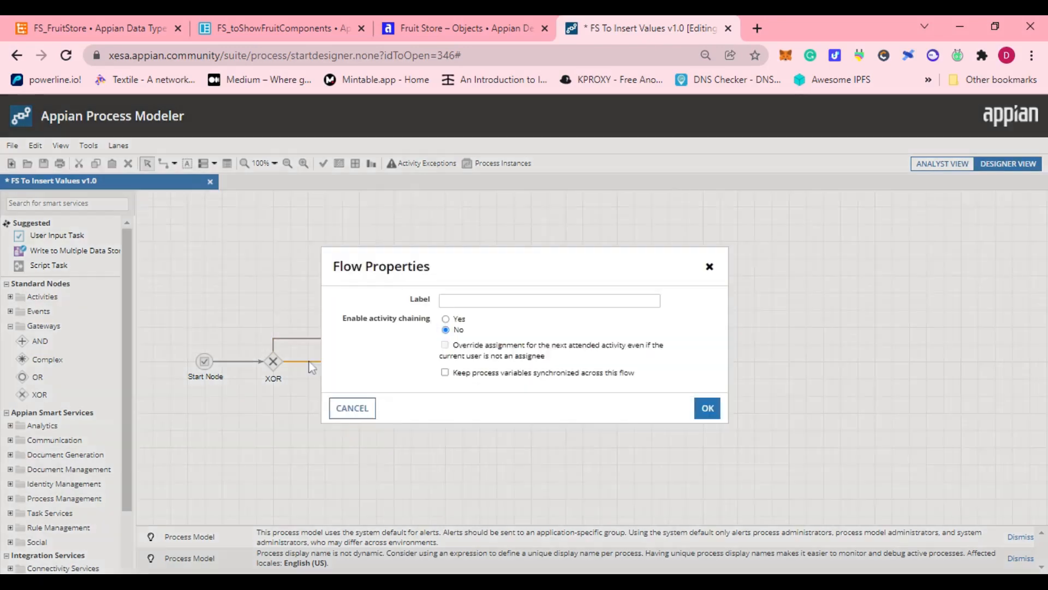
click(513, 301)
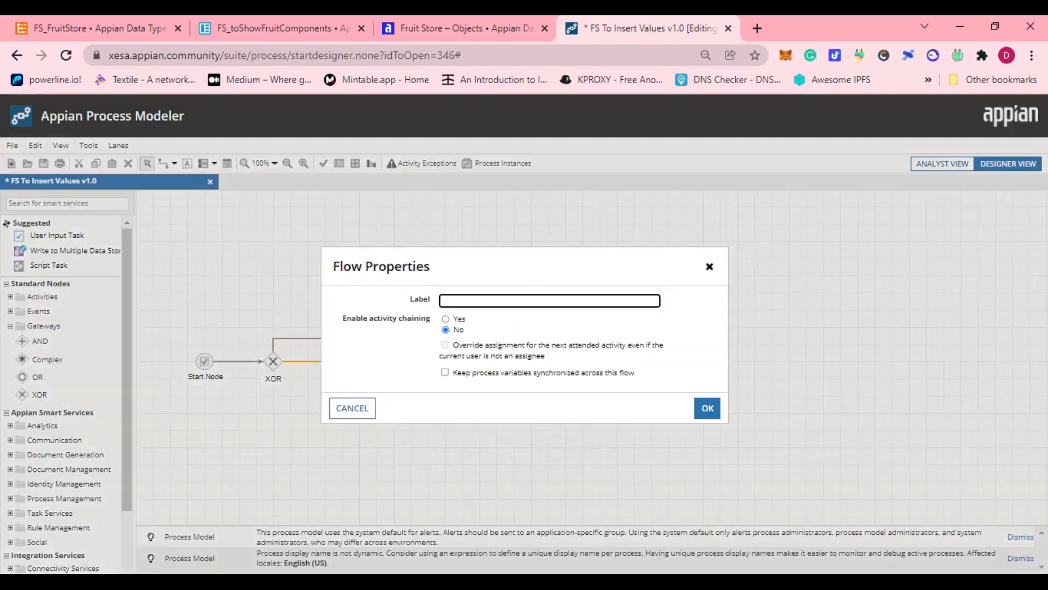
text(Submit)
click(705, 408)
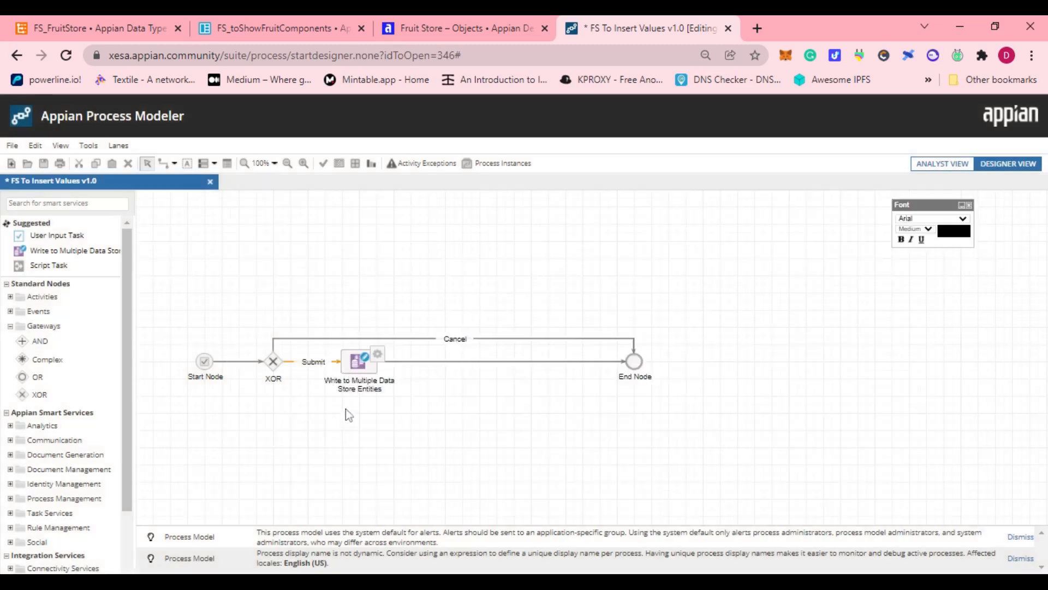
Delete the Write to Multiple Data Store Entities node from the process model.
right_click(359, 373)
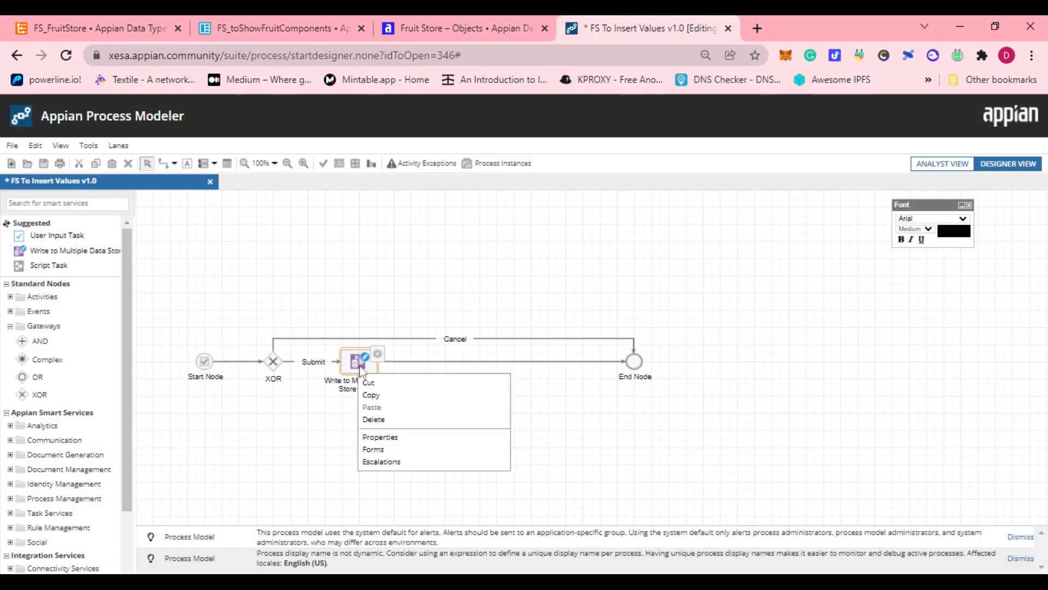
click(375, 418)
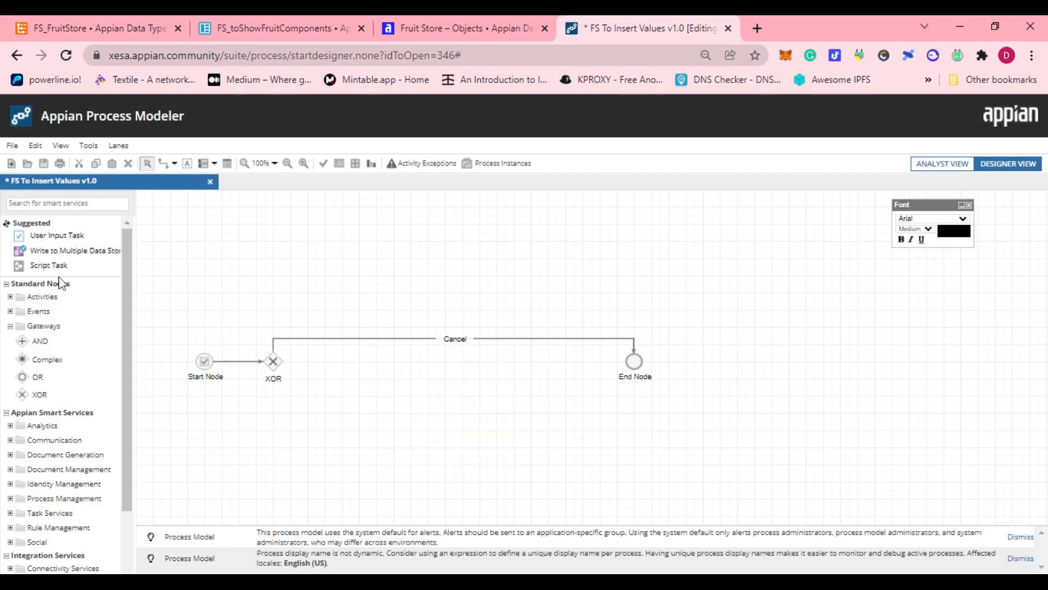
Add a Write to Data Store Entity node to the process model between the XOR gateway and the End Node.
click(54, 204)
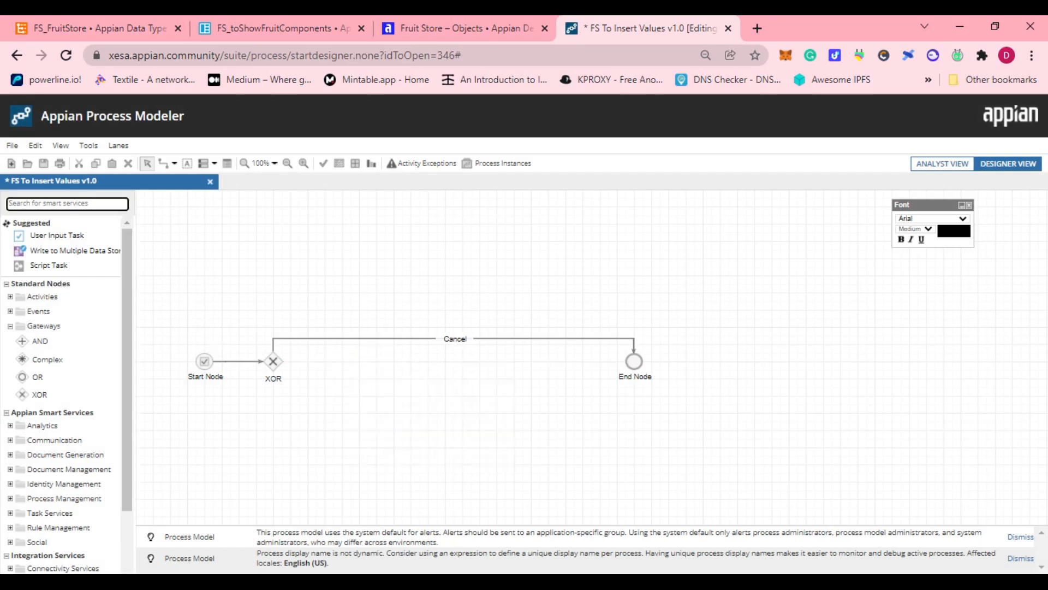
text(wr)
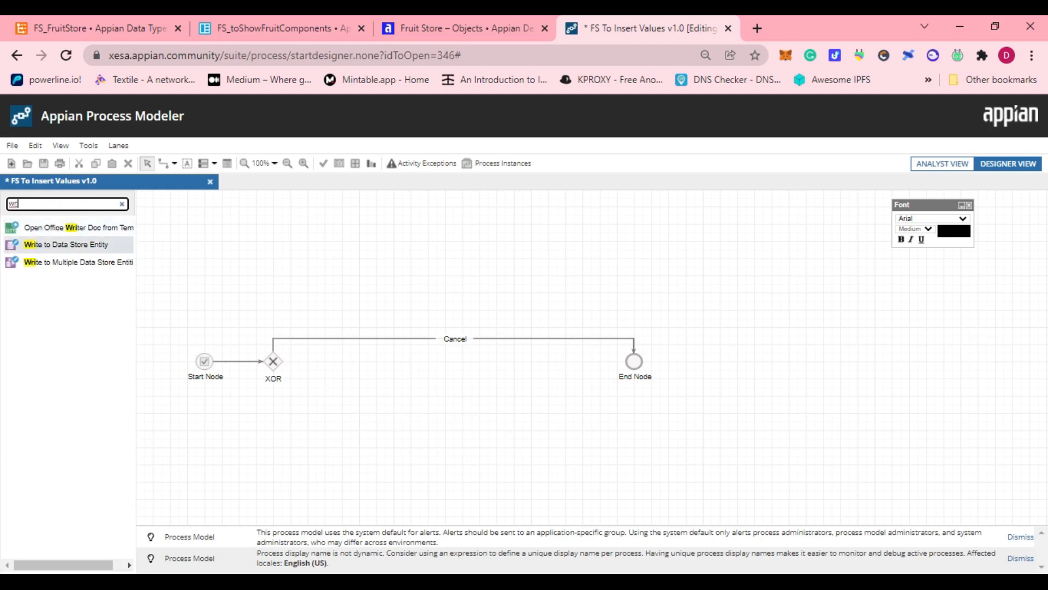
drag(26, 248, 290, 229)
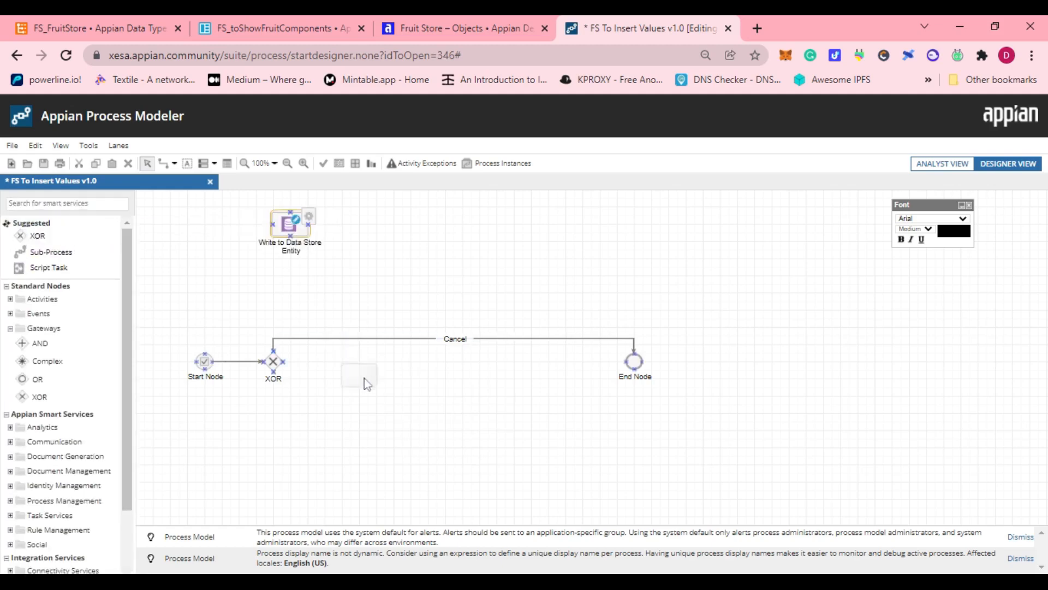
mouse_move(364, 378)
mouse_down()
mouse_move(382, 353)
mouse_move(382, 367)
mouse_up()
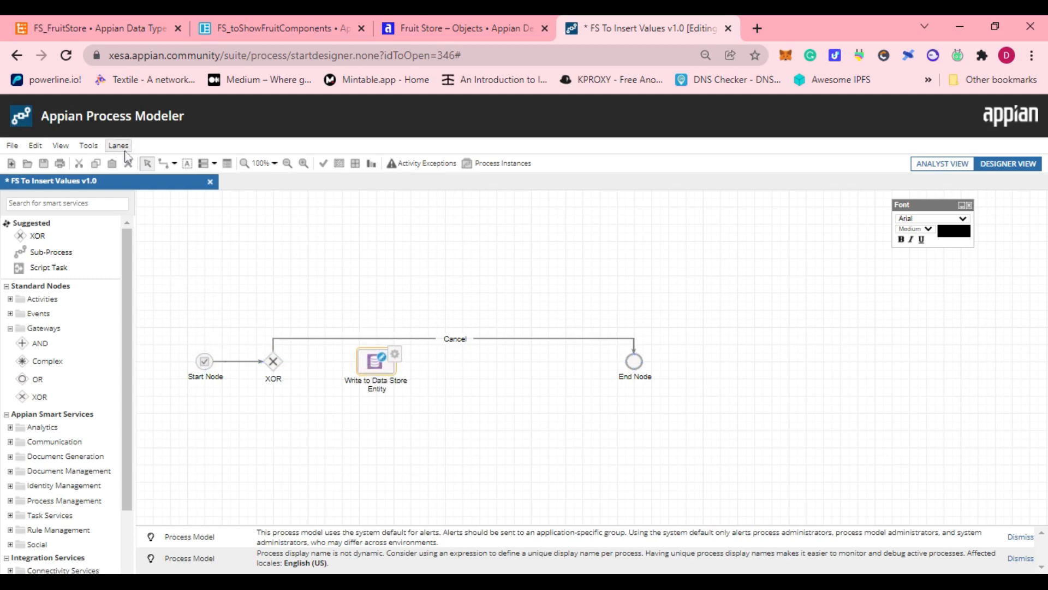
Connect the XOR gateway to the Write to Data Store Entity node, and that node to the End Node.
click(163, 163)
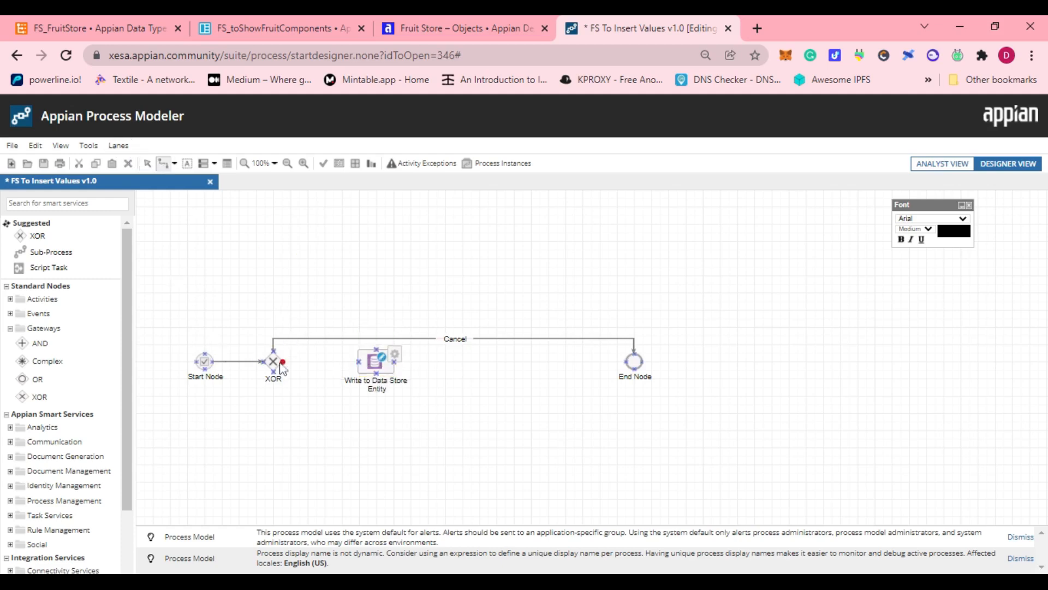
drag(358, 366, 631, 365)
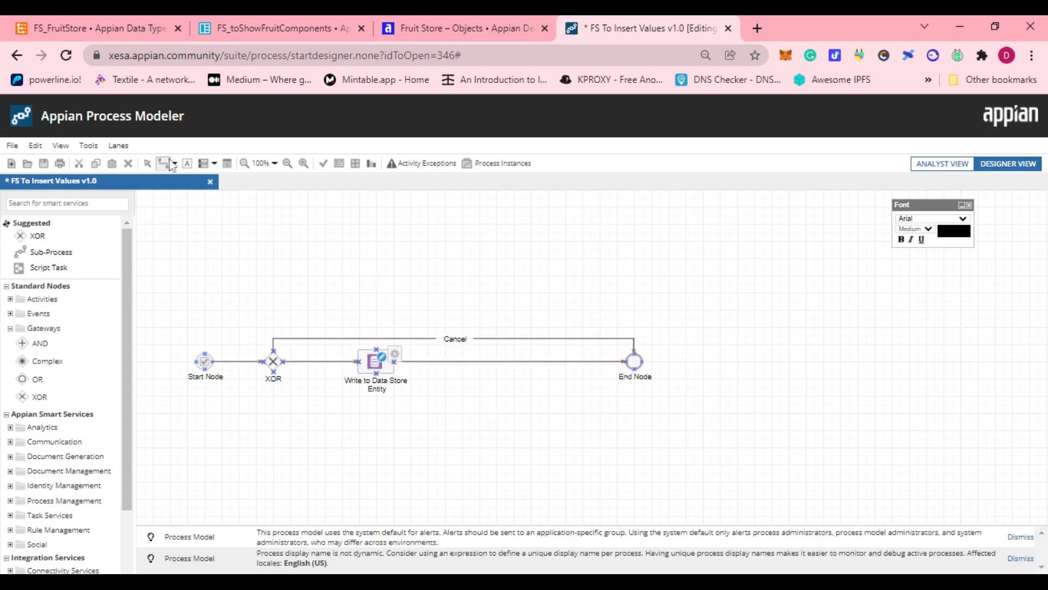
click(147, 164)
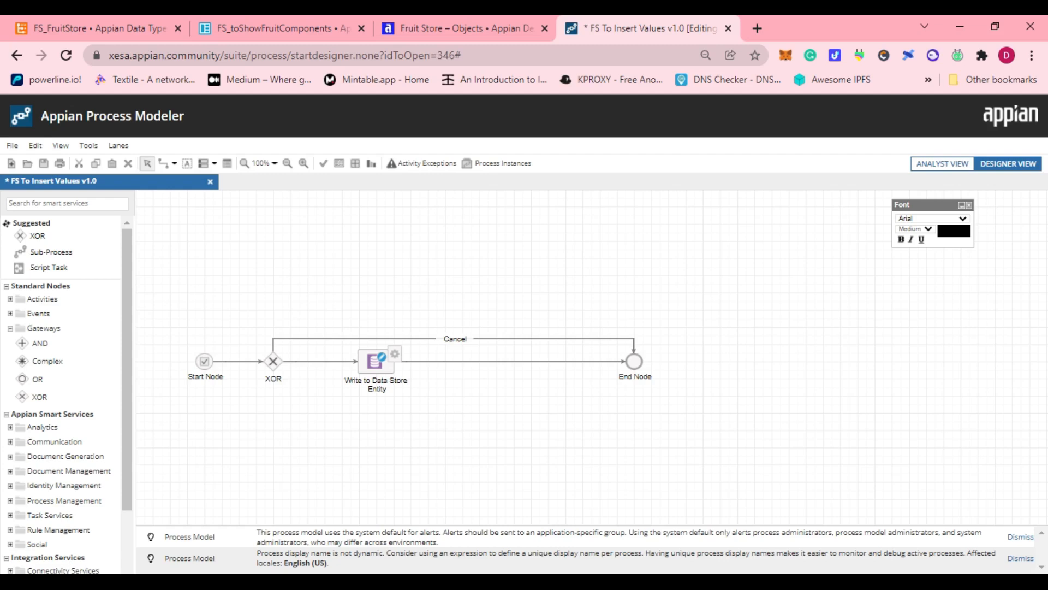
Open the Write to Data Store Entity node's data inputs and show the properties of its Data Store Entity input.
right_click(374, 371)
click(398, 437)
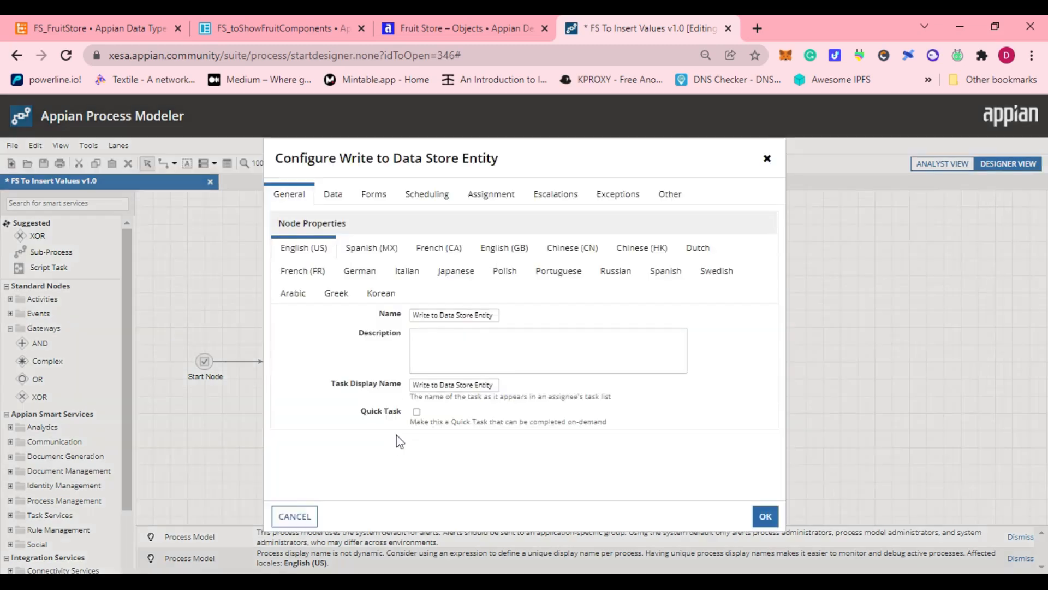
click(331, 195)
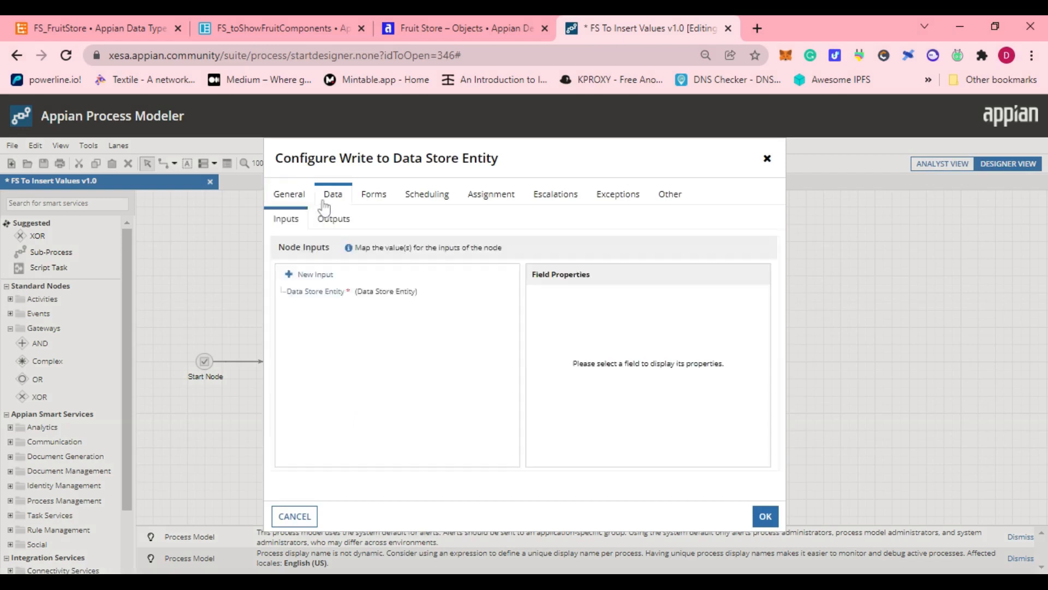
click(319, 294)
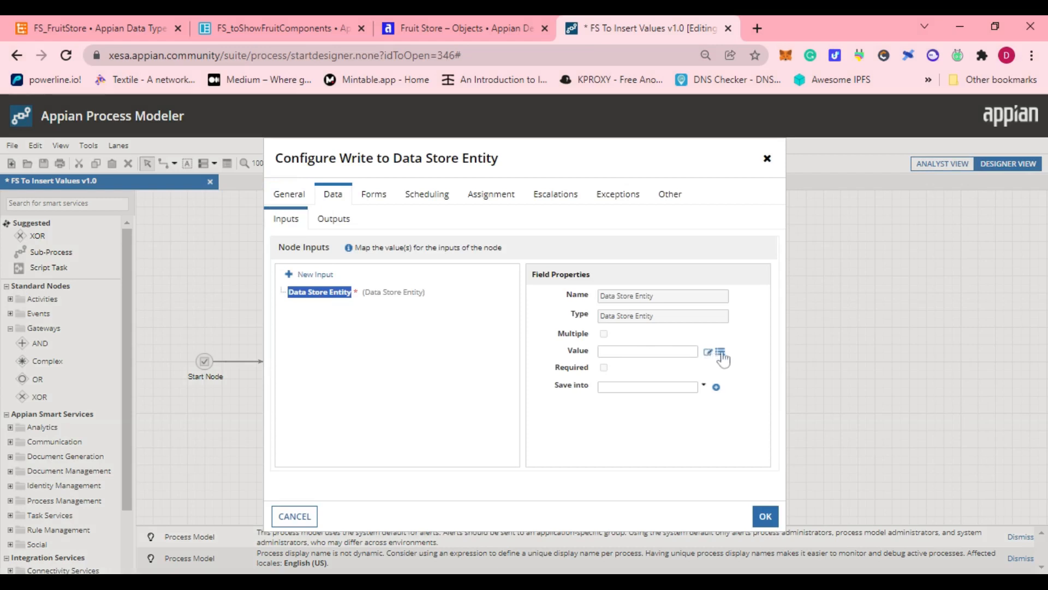
Choose the FS_FruitStore entity from the FS DSE data store as the Data Store Entity input's value.
click(720, 352)
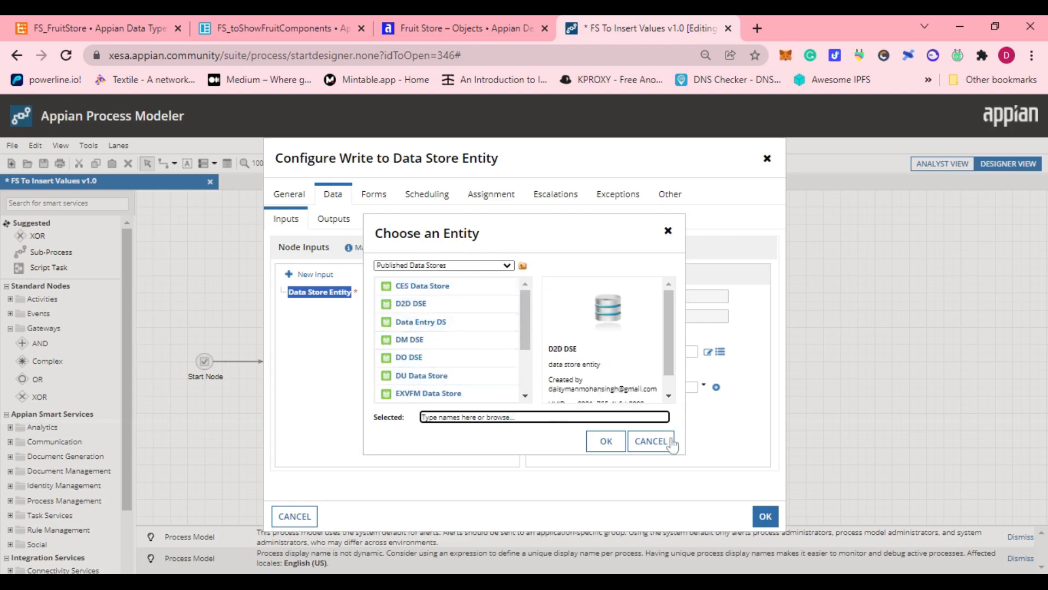
scroll(437, 338, down, 3)
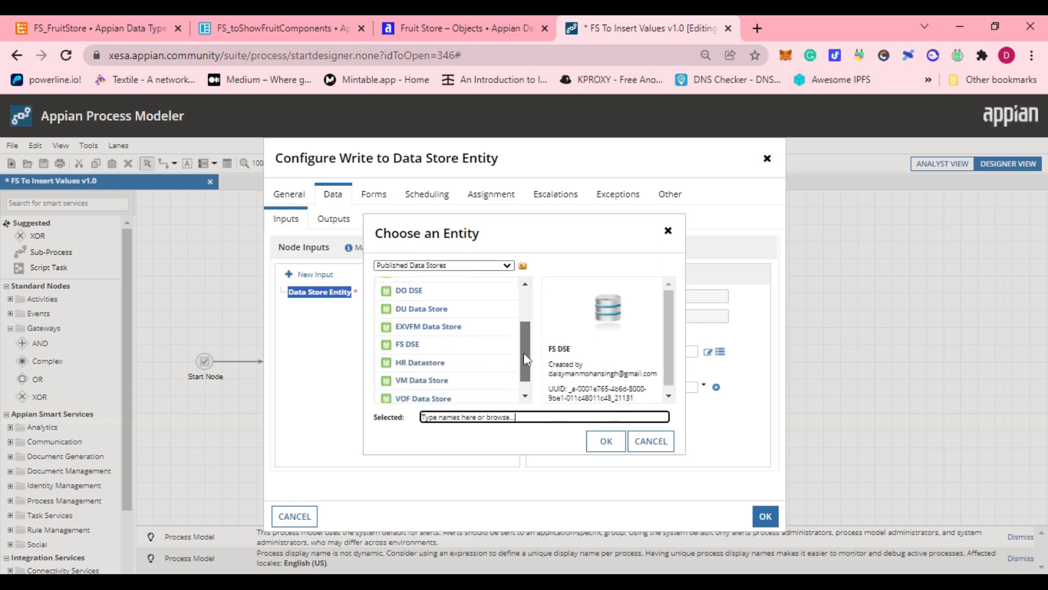
double_click(423, 334)
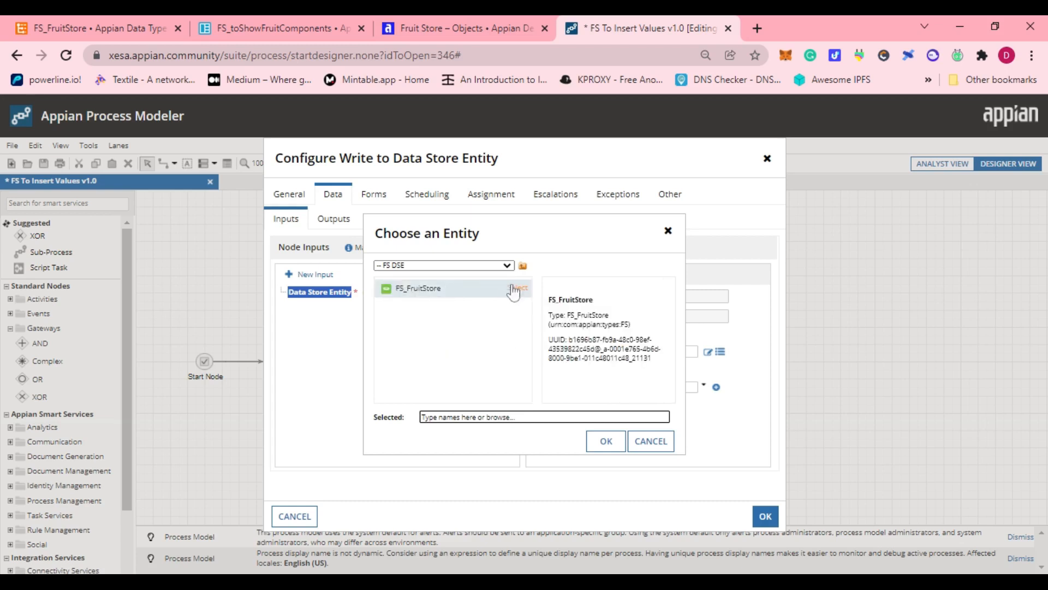
click(519, 290)
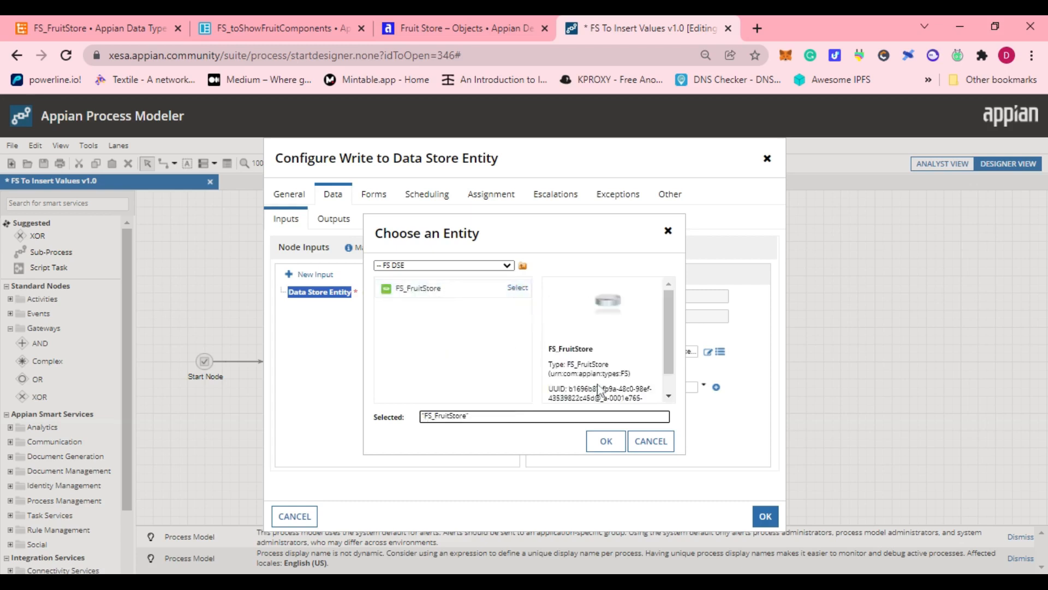
click(605, 441)
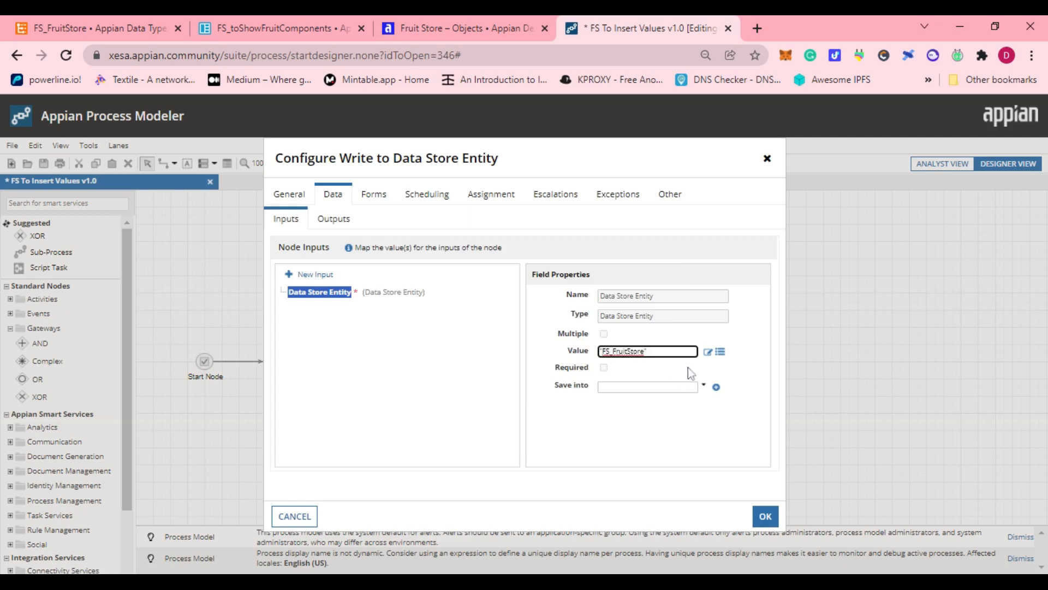
Set the Data Store Entity input's value to the expression cons!FS_FRUITSTORE_CONS.
click(704, 354)
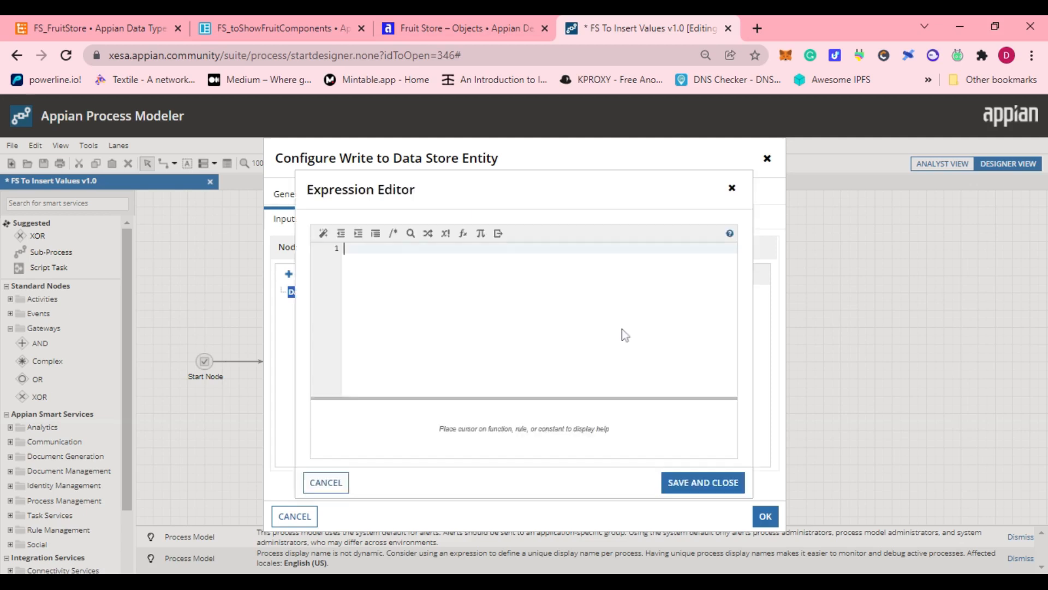
text(cons)
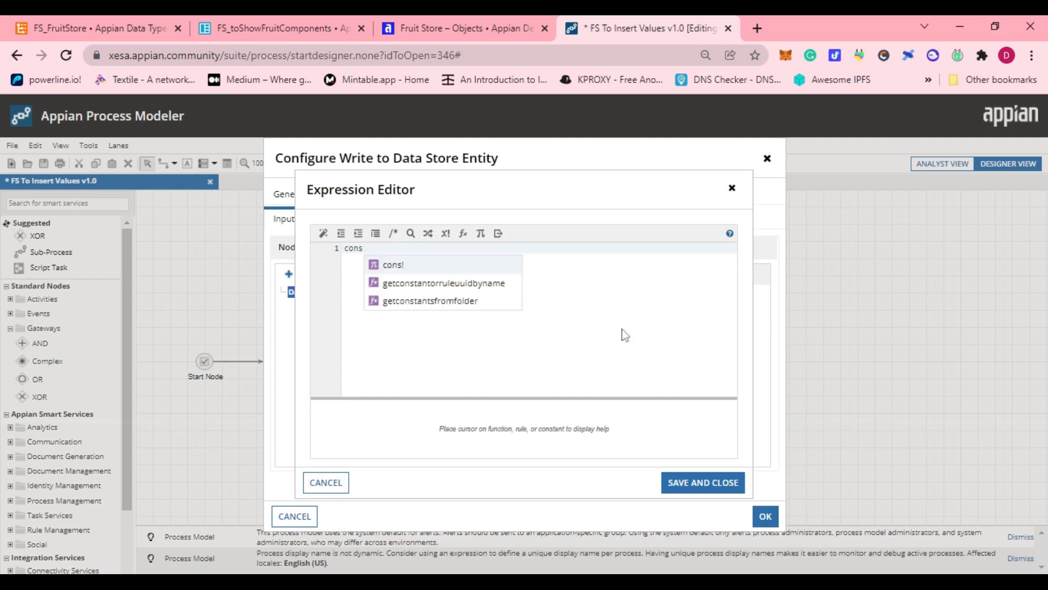
text(!FS)
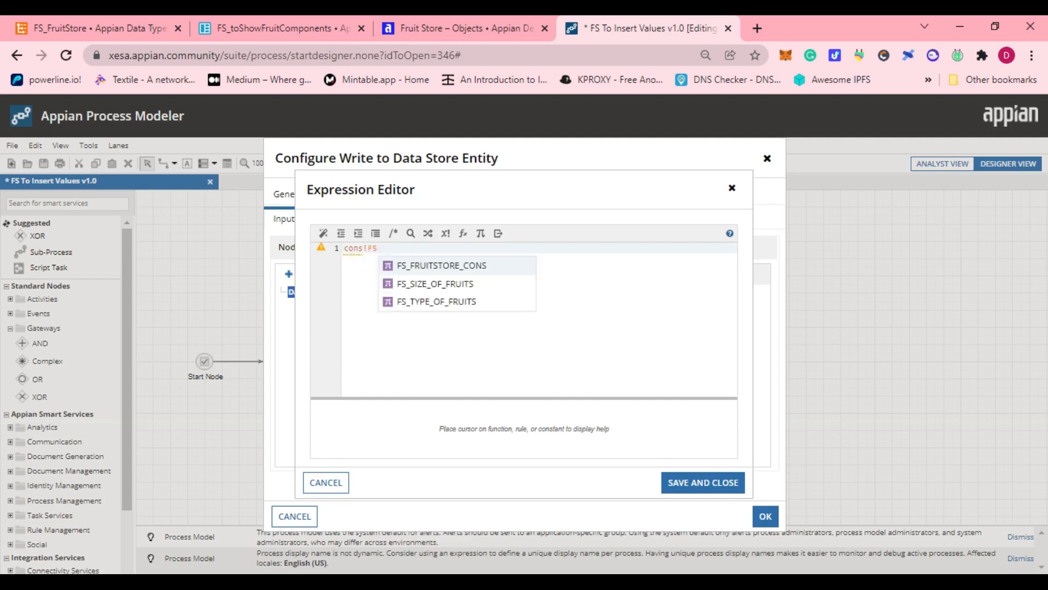
key(Return)
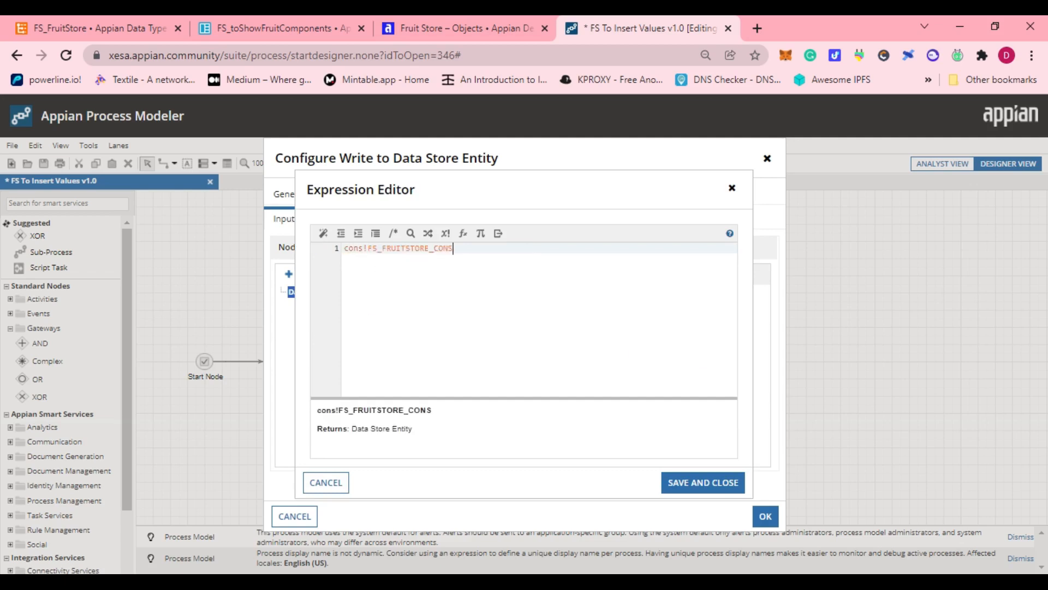
click(699, 484)
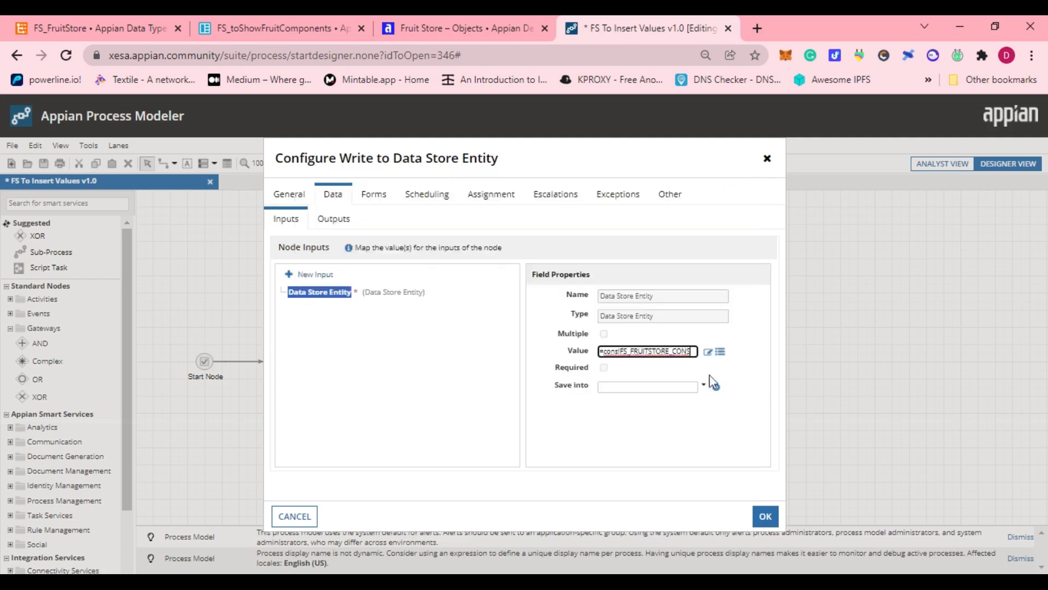
click(703, 386)
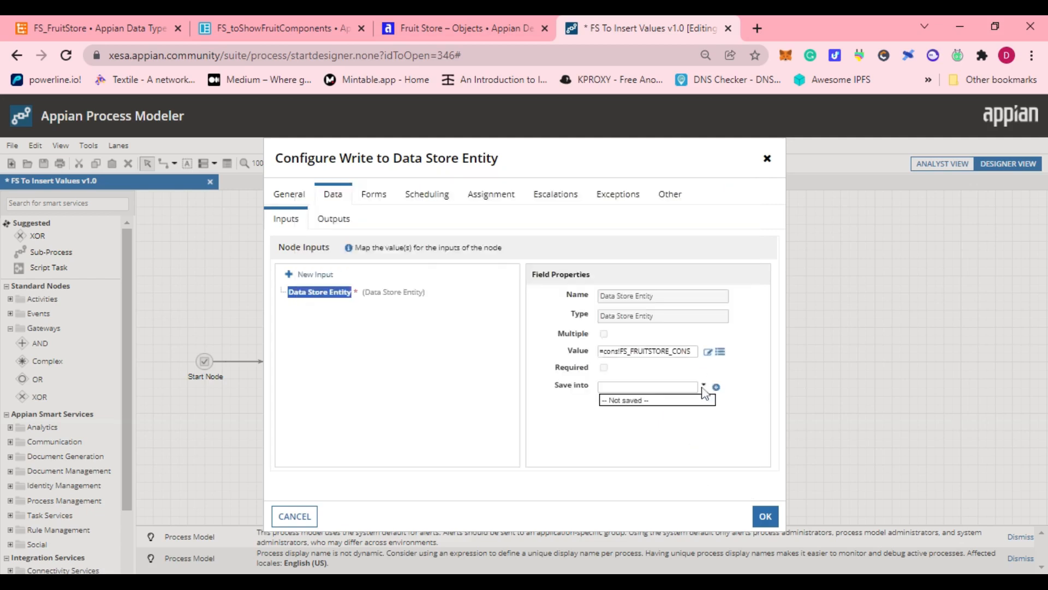
click(607, 427)
Add a new node input named fsvalues to the Write to Data Store Entity node.
click(306, 274)
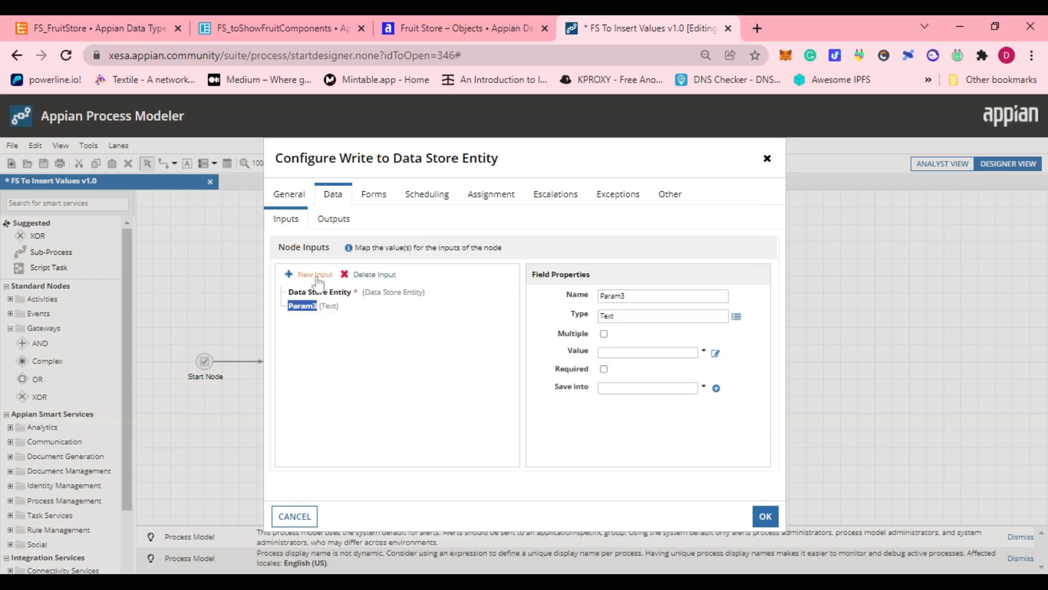
click(661, 295)
key(ctrl+a)
key(BackSpace)
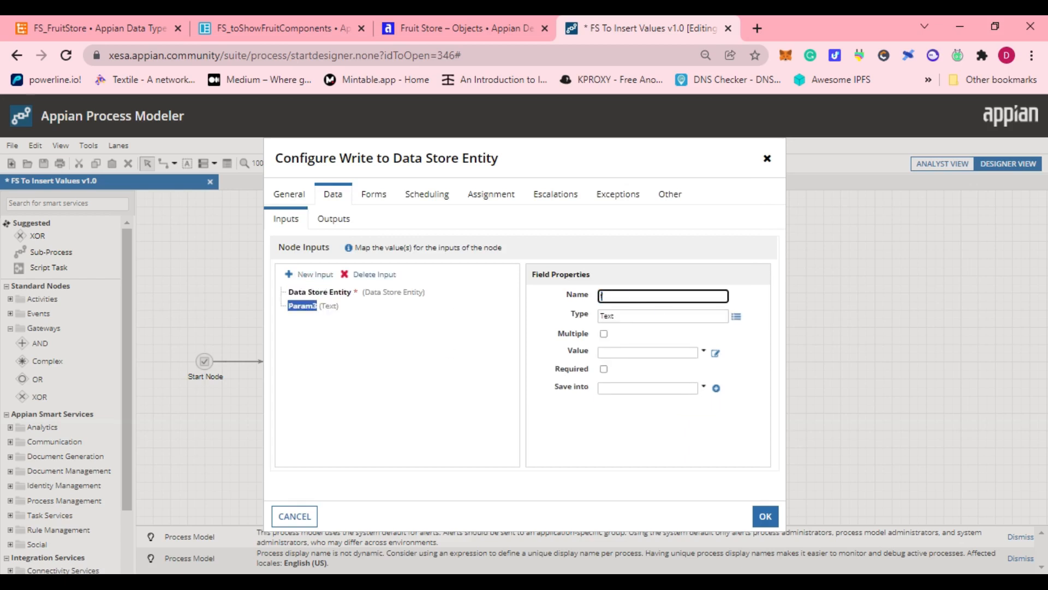
text(fsvalues)
Set the type of the fsvalues input to FS_FruitStore.
click(655, 316)
key(BackSpace)
key(BackSpace)
key(BackSpace)
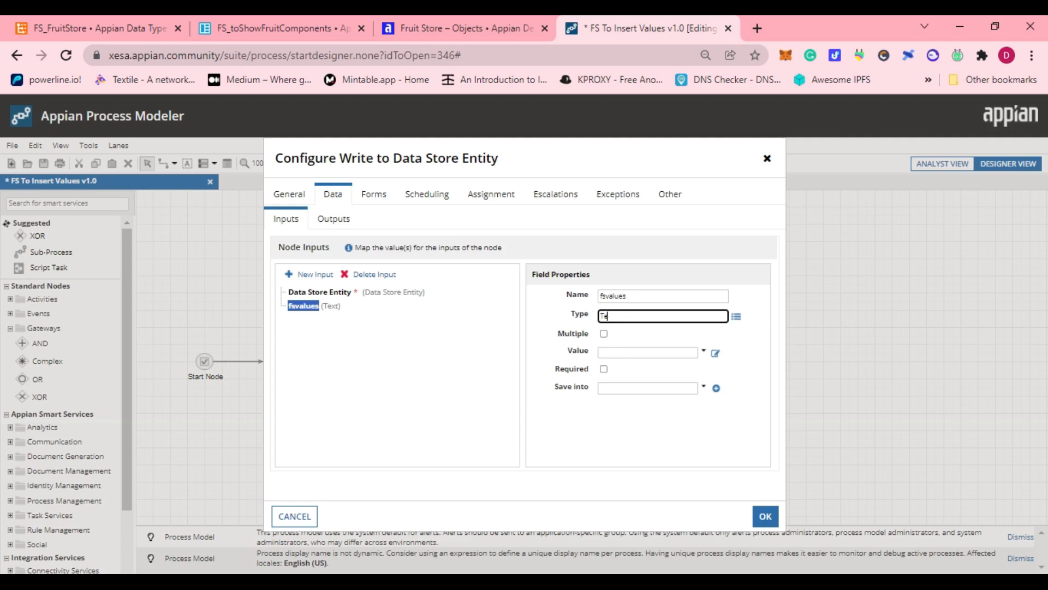
text(fs_)
key(BackSpace)
key(BackSpace)
key(BackSpace)
key(BackSpace)
text(fs)
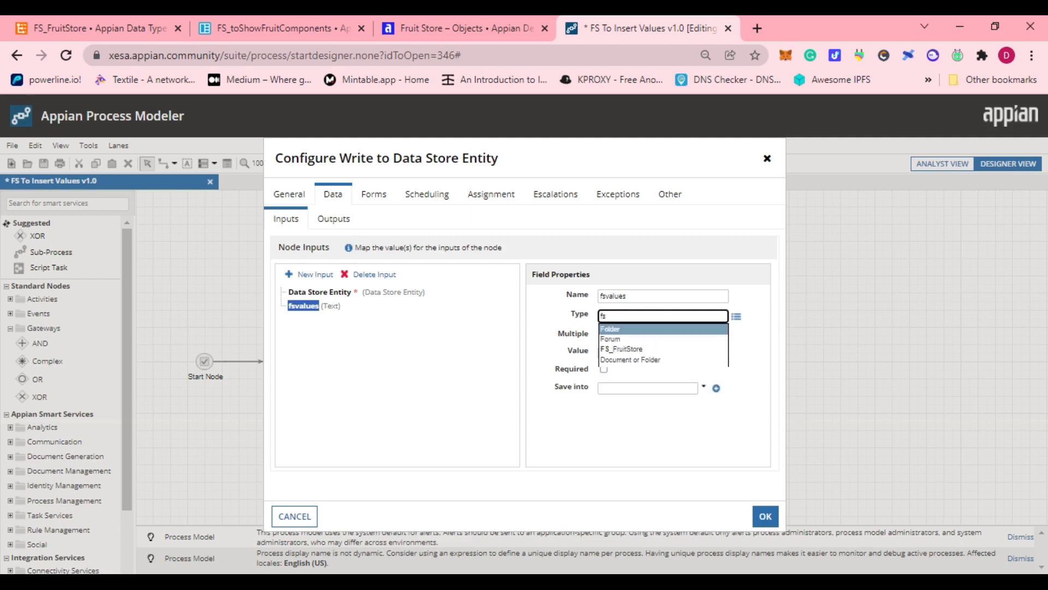
text(_)
key(Return)
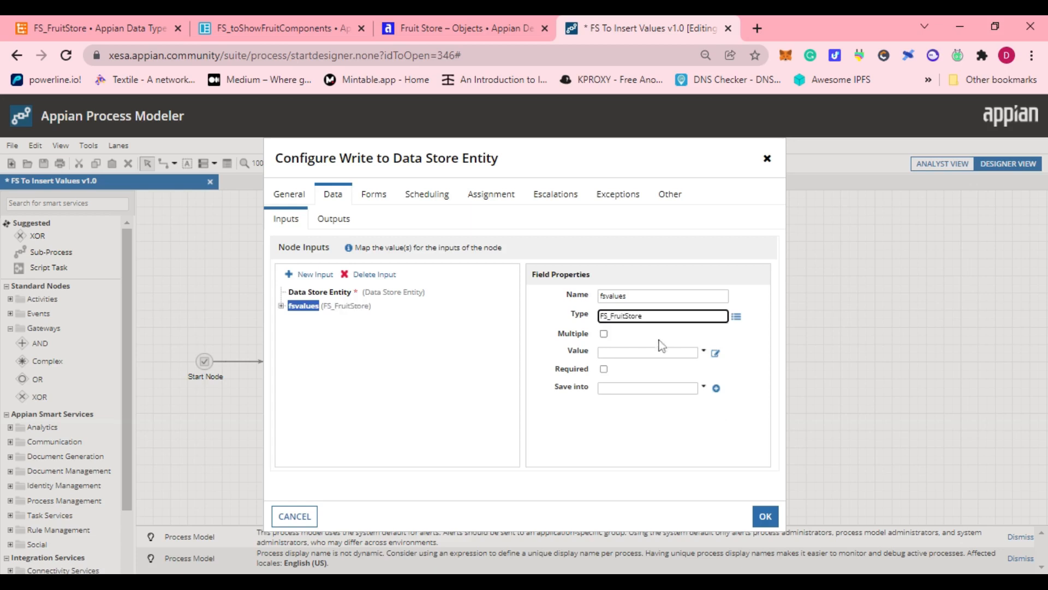
Set the fsvalues input's value to the process variable fstore and choose the variable it saves into.
click(705, 351)
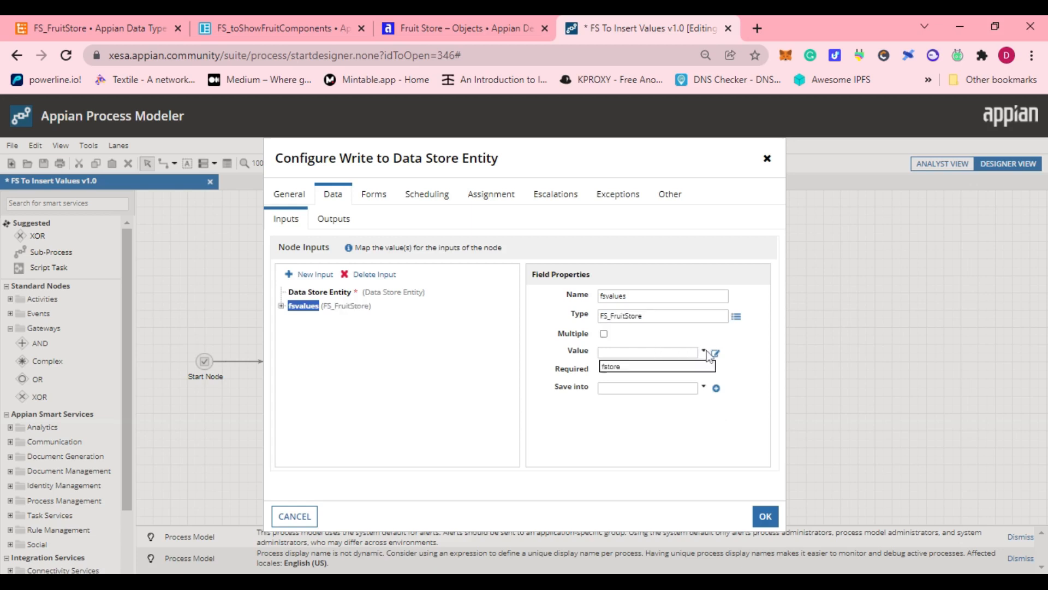
click(673, 366)
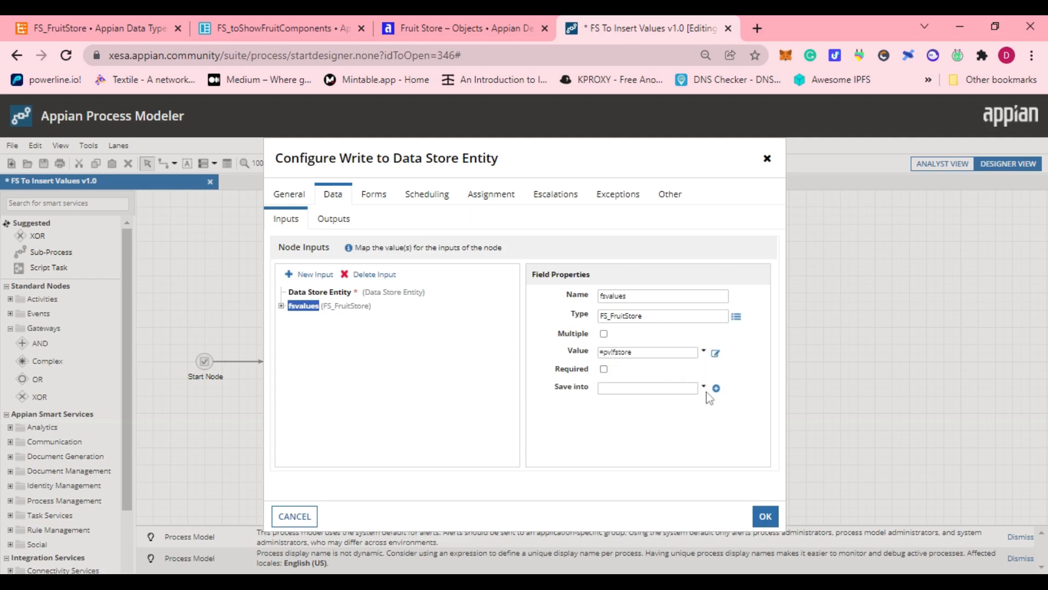
click(704, 388)
click(639, 413)
Choose the target variable for the node's Stored Values output and apply the node configuration.
click(319, 221)
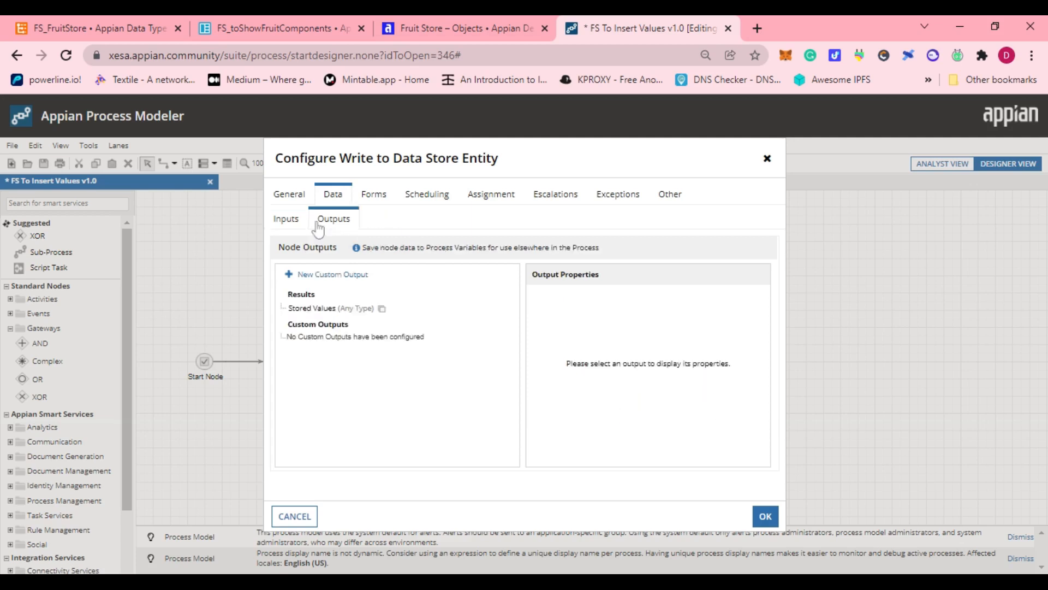
click(312, 308)
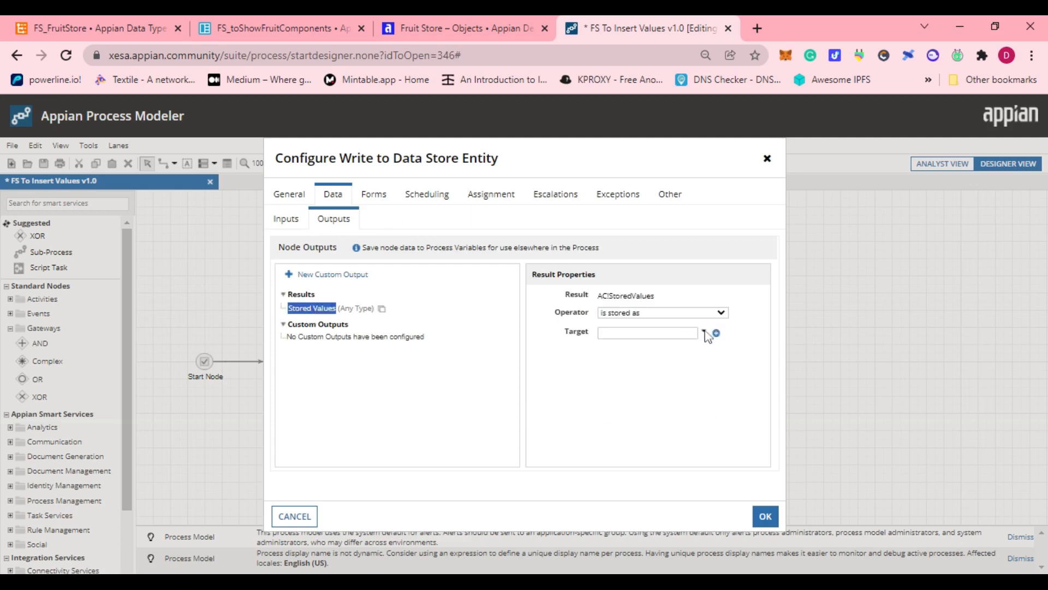
click(704, 331)
click(620, 370)
click(767, 515)
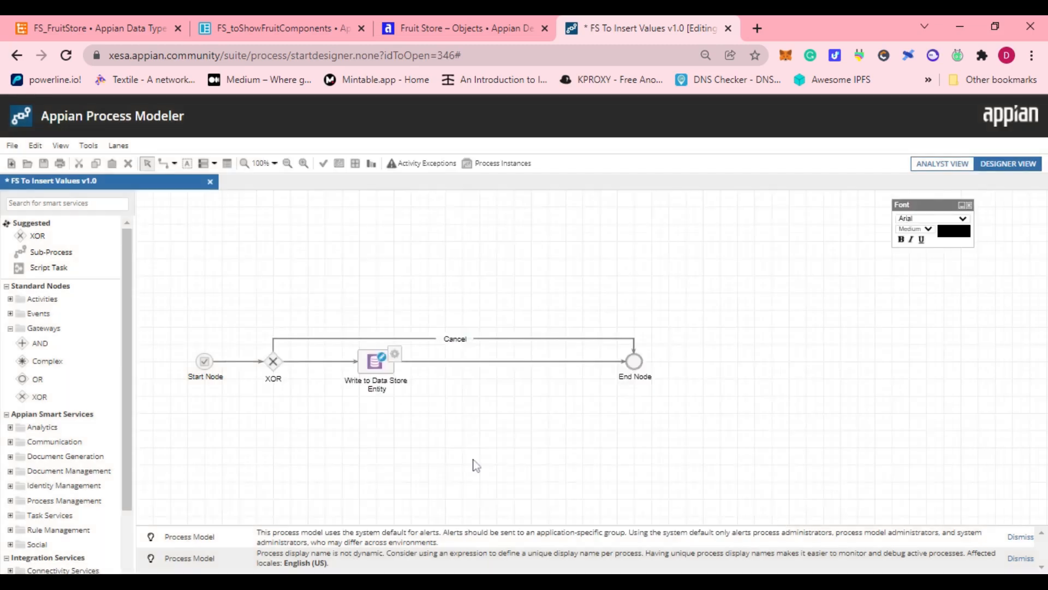
Add a decision condition to the XOR gateway with the expression pv!button=true().
right_click(274, 366)
click(298, 431)
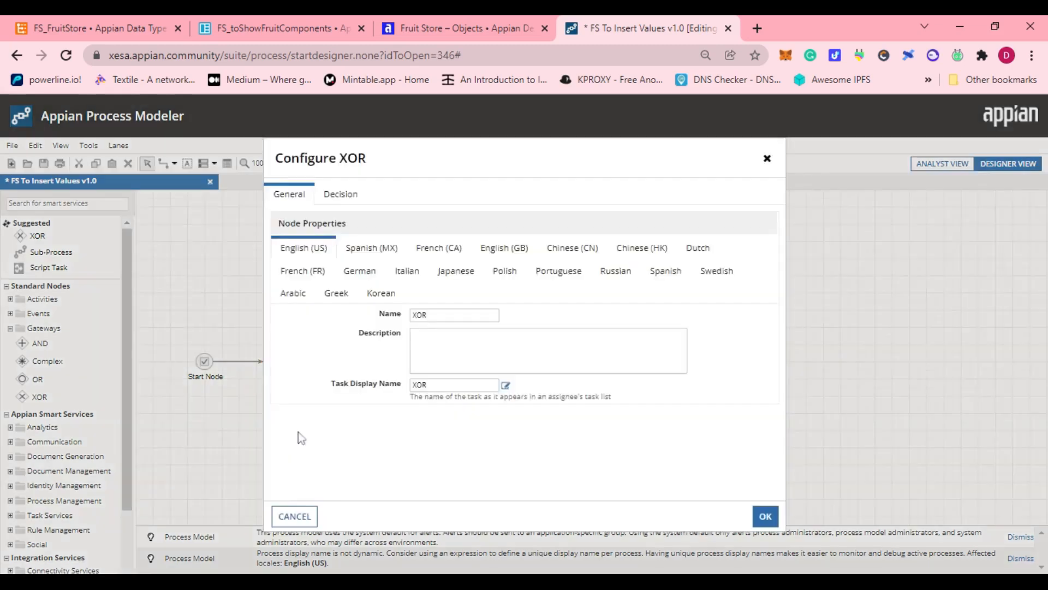
click(338, 194)
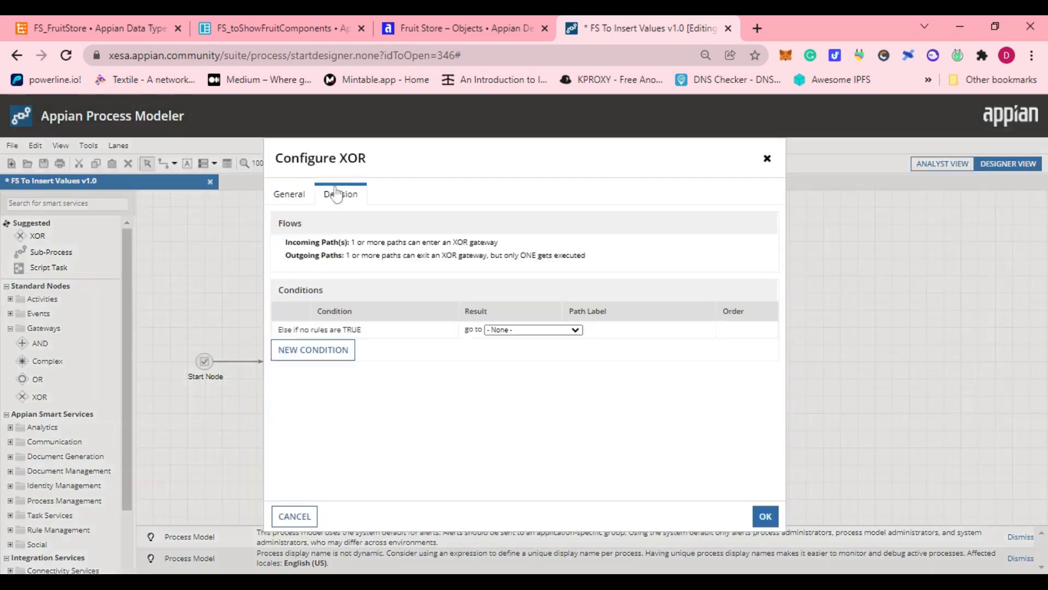
click(315, 349)
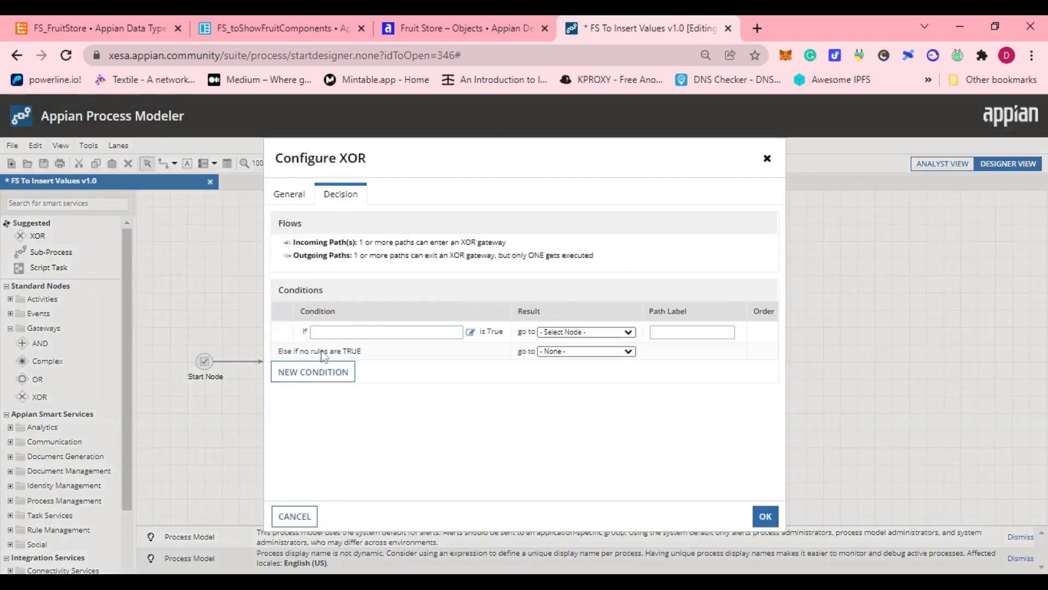
click(470, 332)
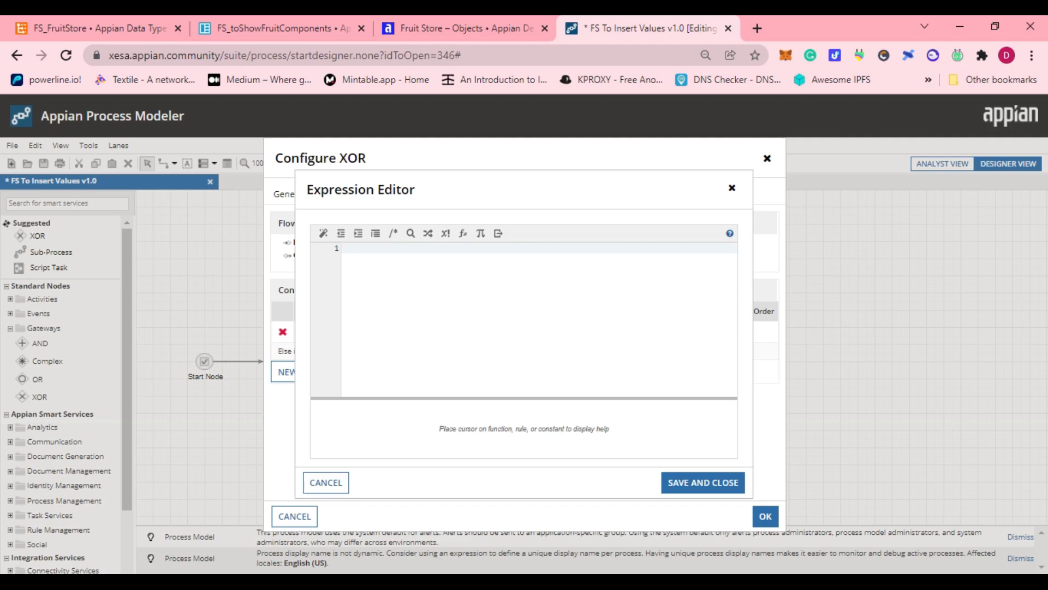
text(pv)
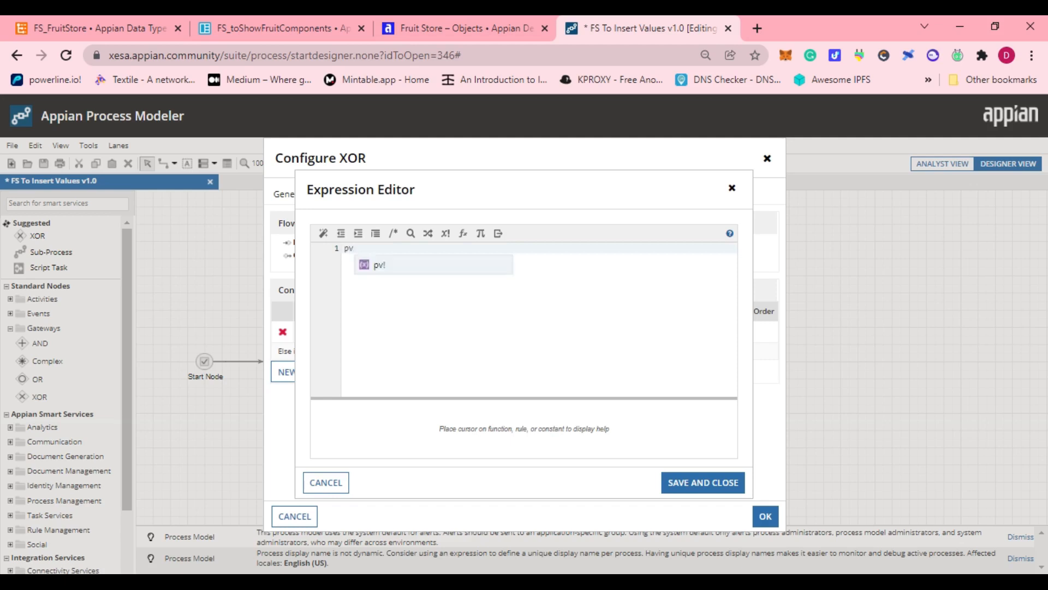
text(!button)
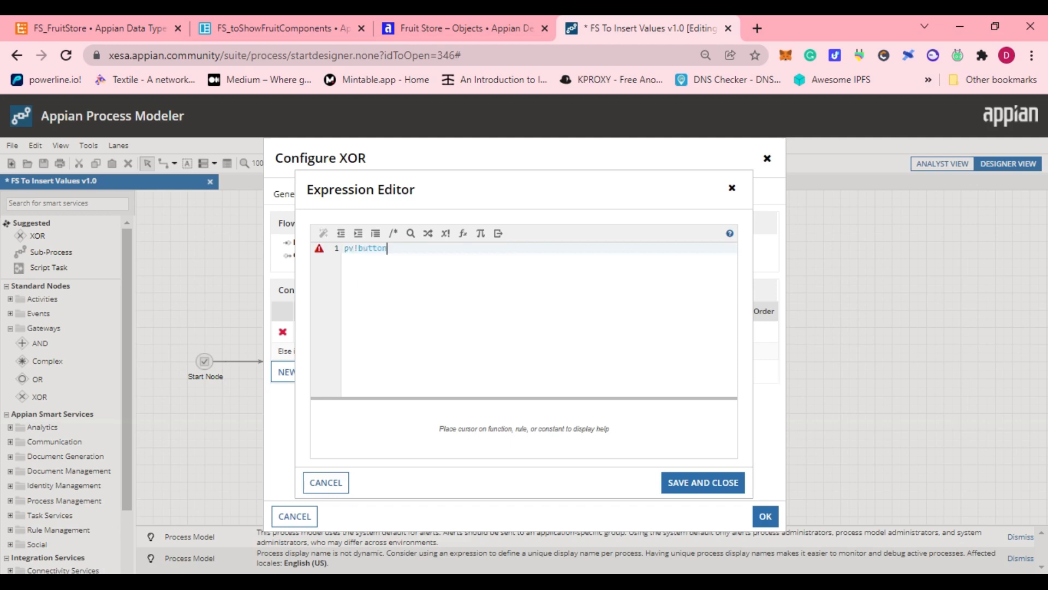
text(=true)
key(Return)
click(706, 492)
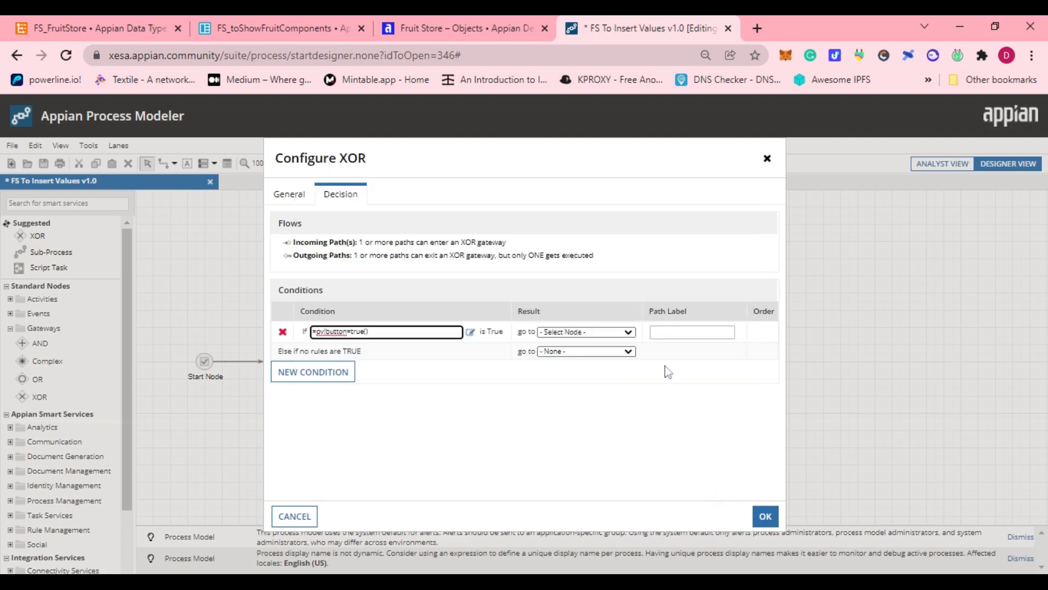
Route the XOR gateway's new condition to the Write to Data Store Entity node, apply the configuration and validate the process model.
click(610, 336)
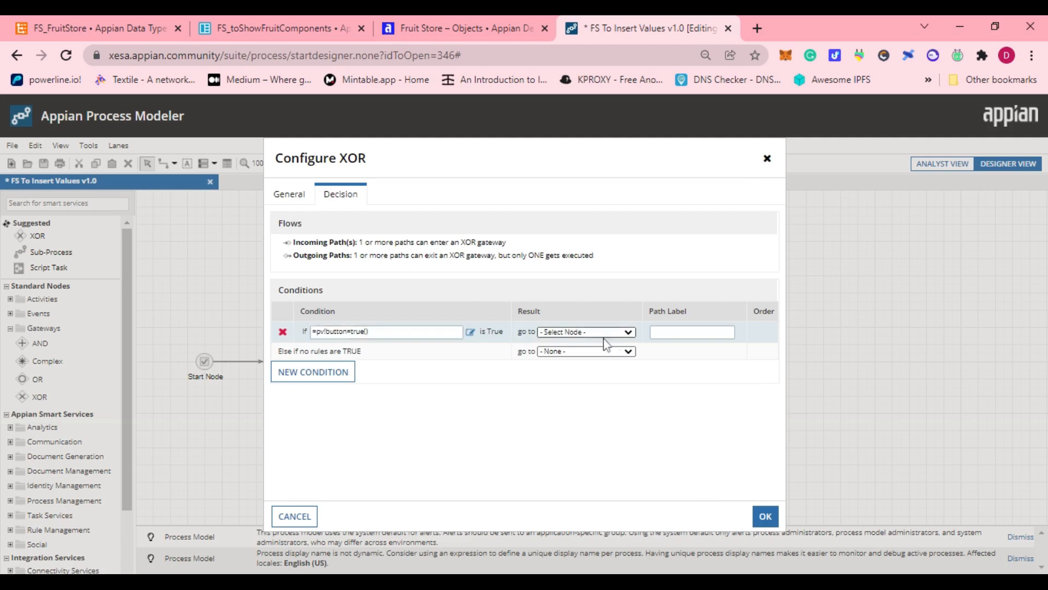
click(583, 365)
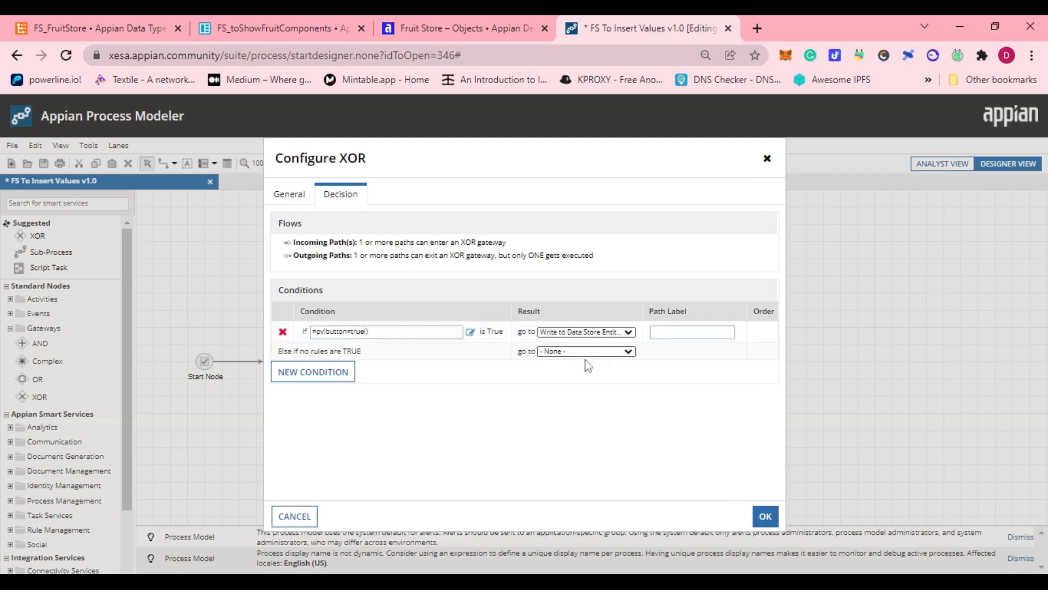
click(760, 519)
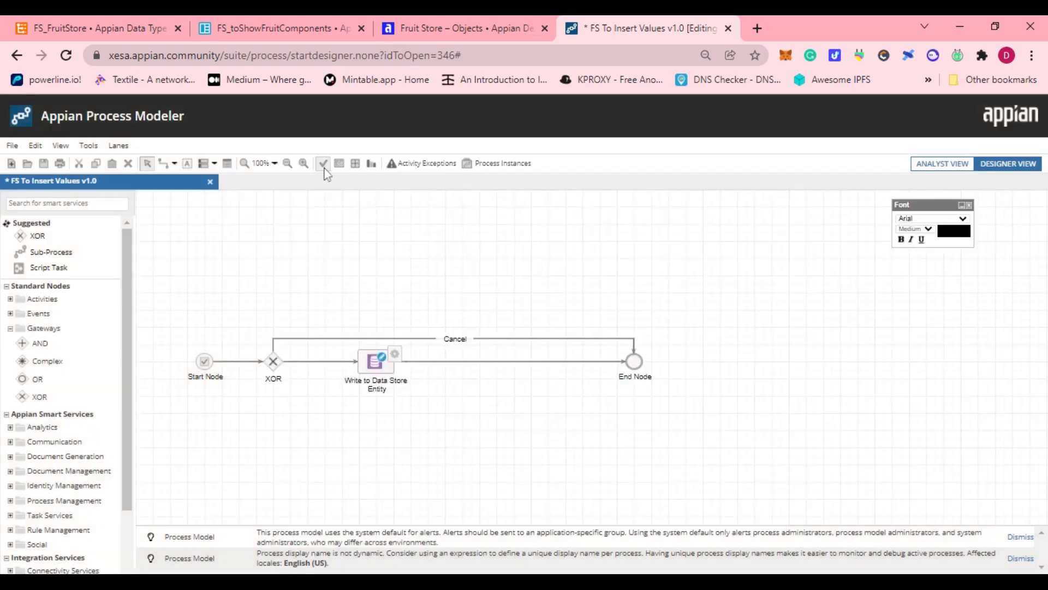
click(324, 169)
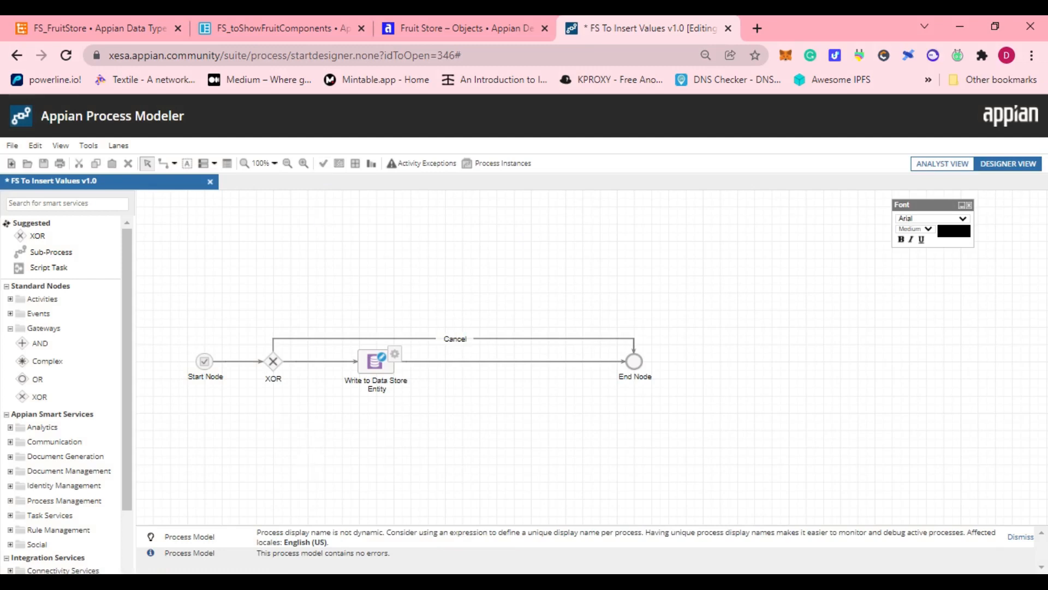
drag(174, 296, 709, 424)
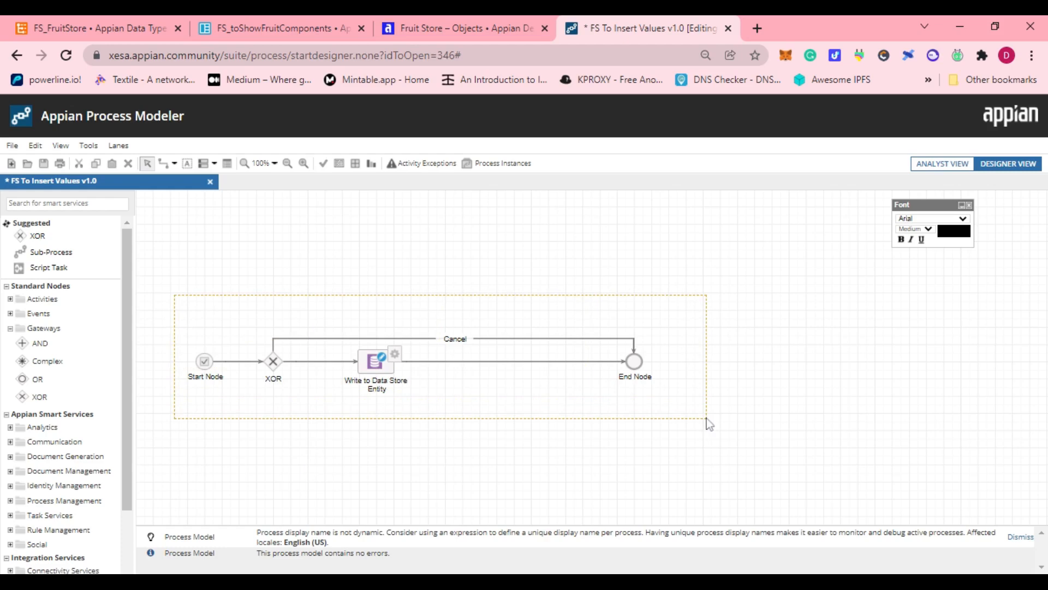
drag(708, 424, 708, 424)
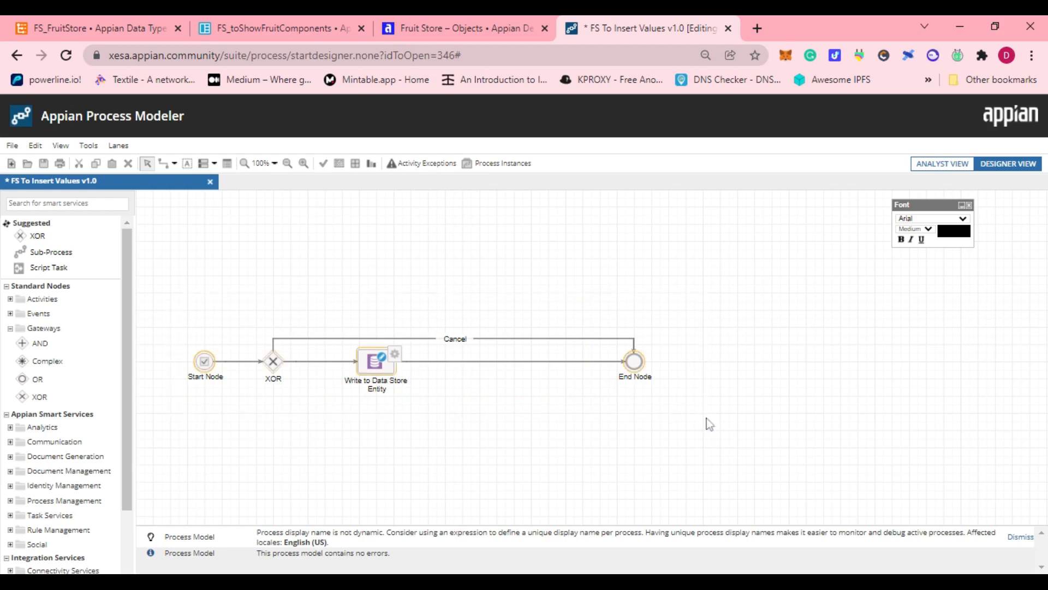
click(708, 424)
drag(171, 280, 708, 444)
click(708, 443)
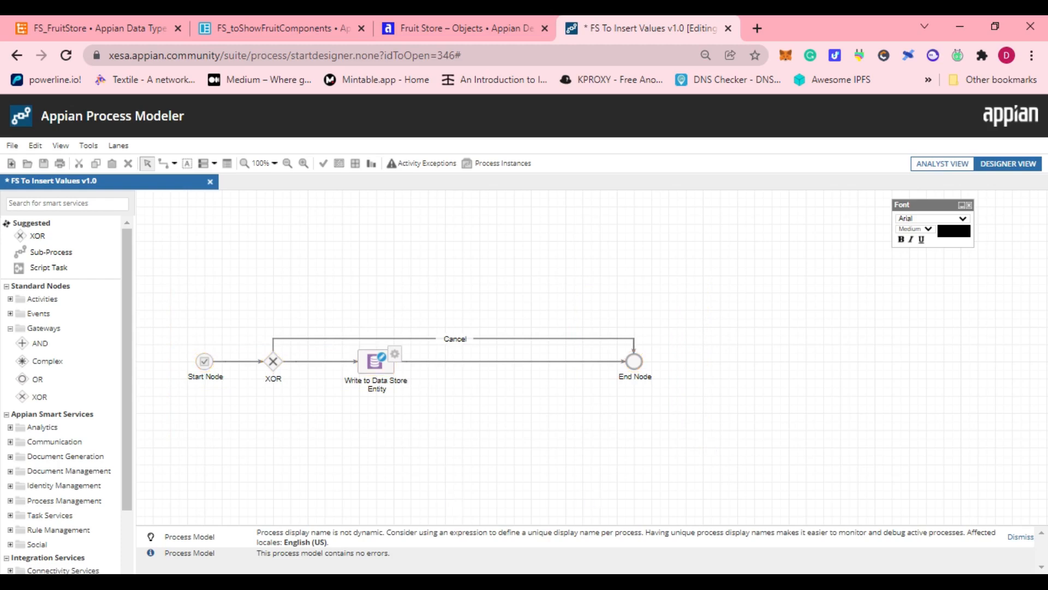
Save the FS To Insert Values process model and publish it.
click(12, 146)
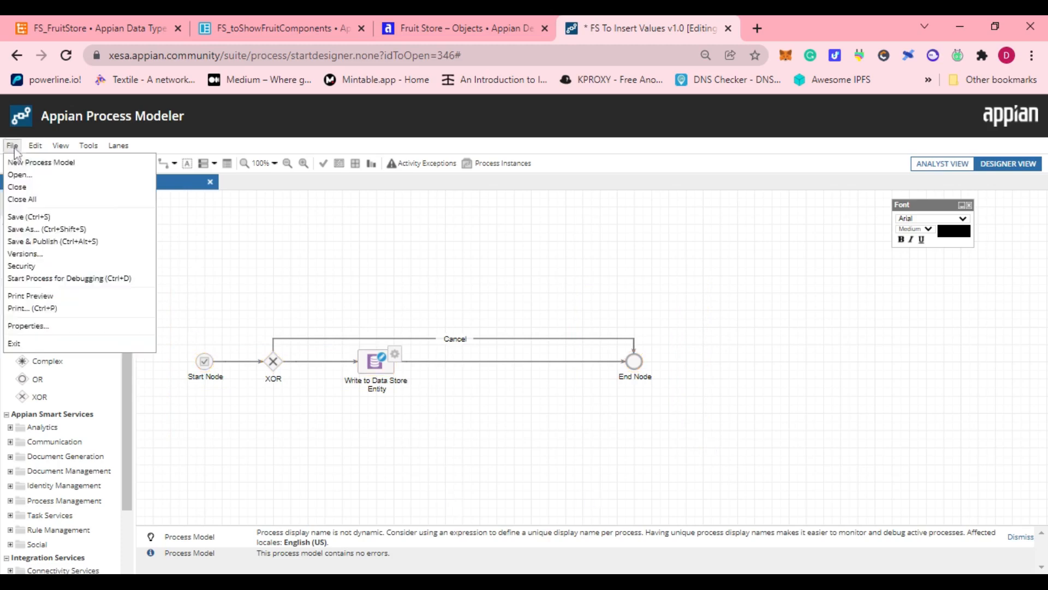
click(35, 216)
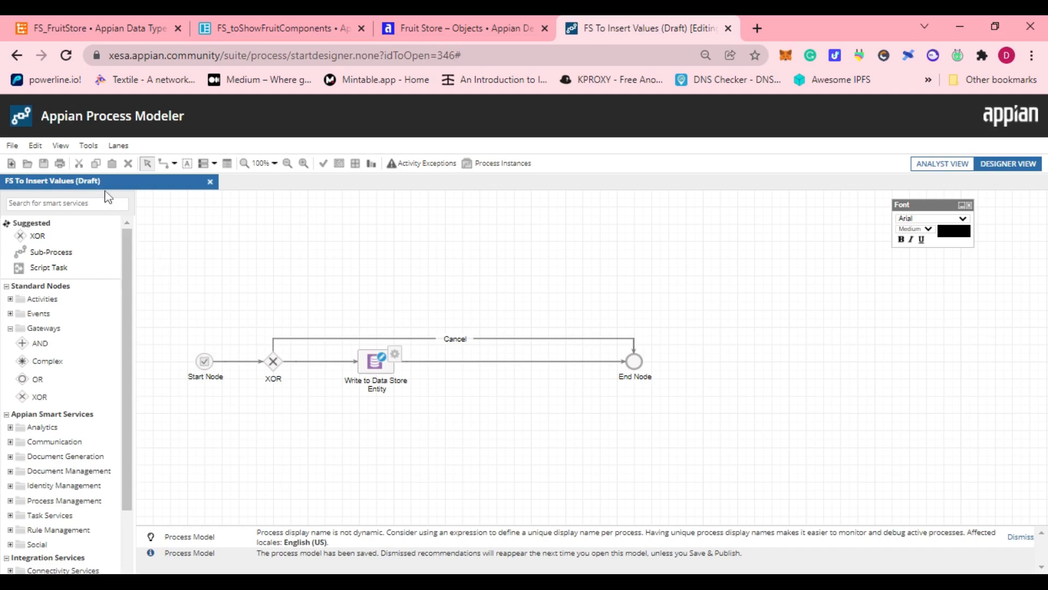
click(12, 145)
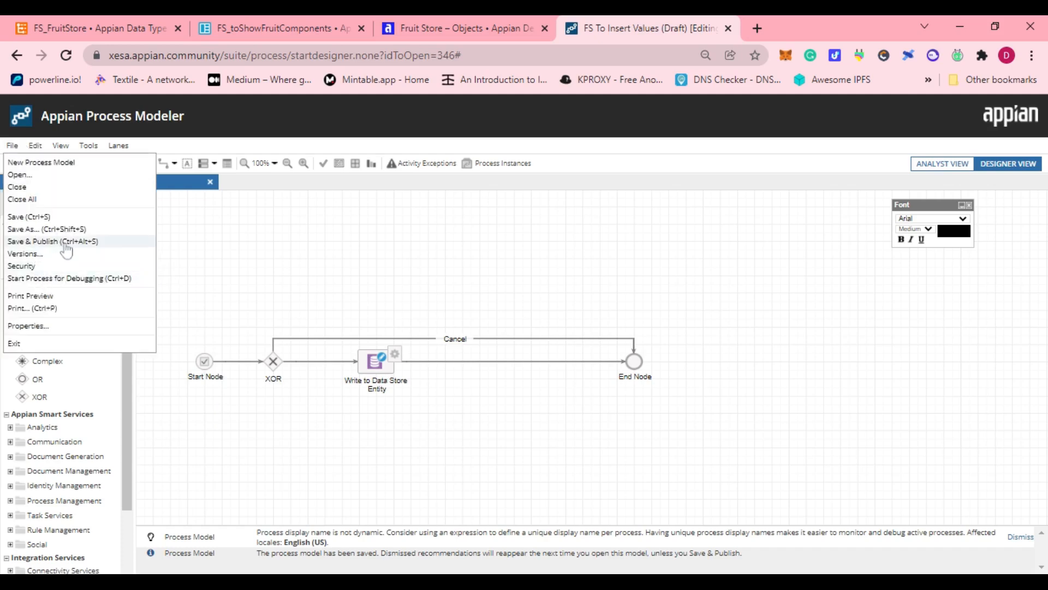
click(63, 241)
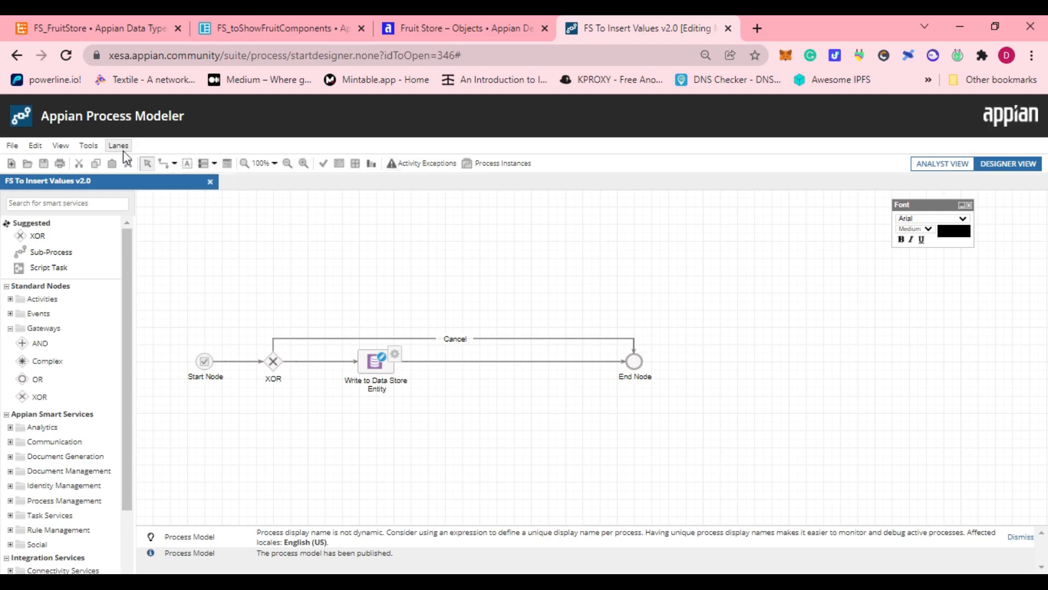
Generate the process model's documentation, review its contents and diagram, and close it.
click(12, 146)
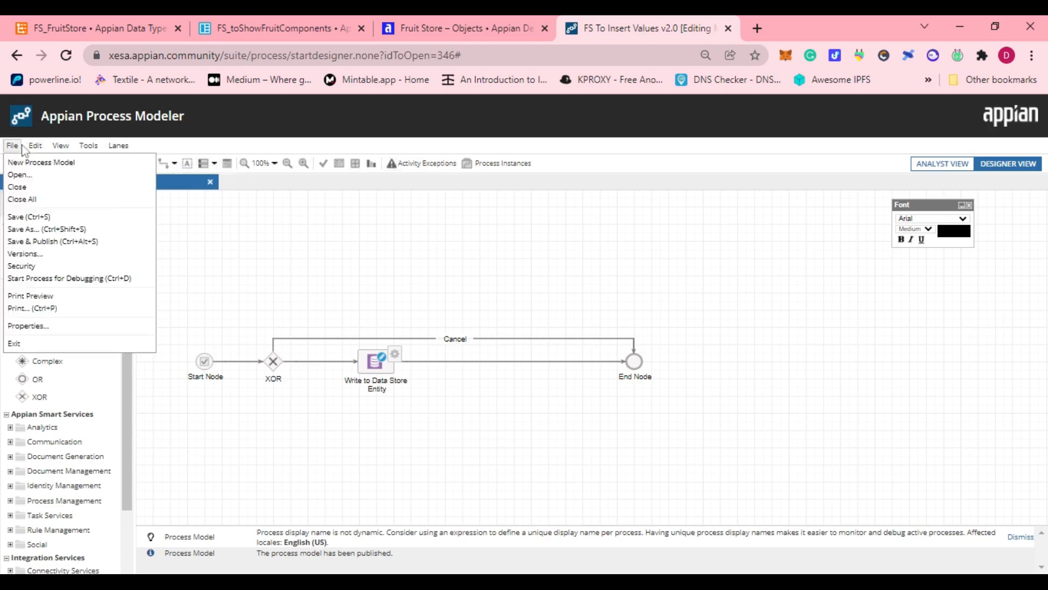
click(52, 147)
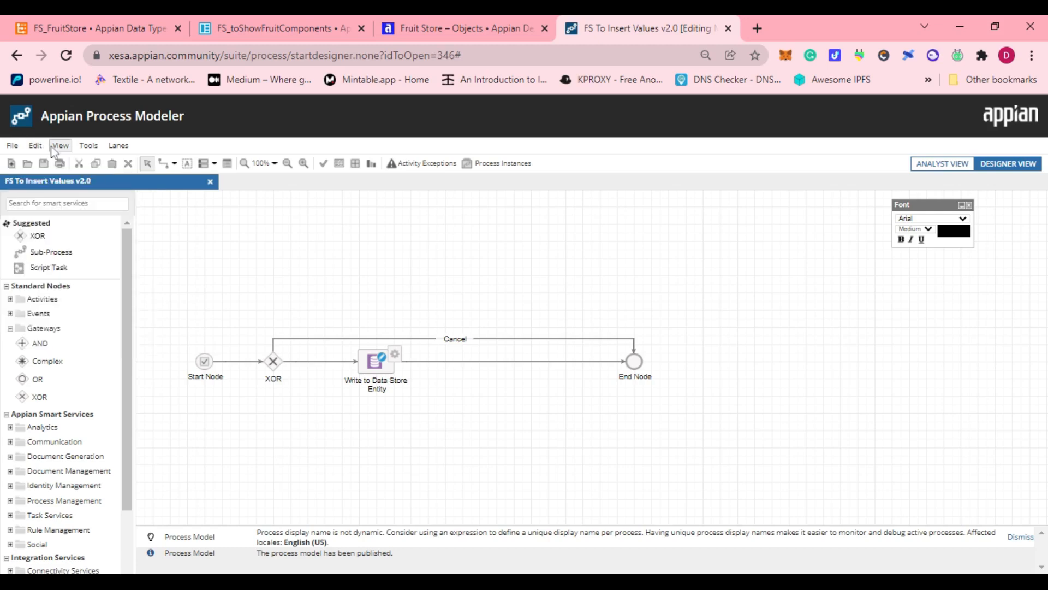
click(53, 148)
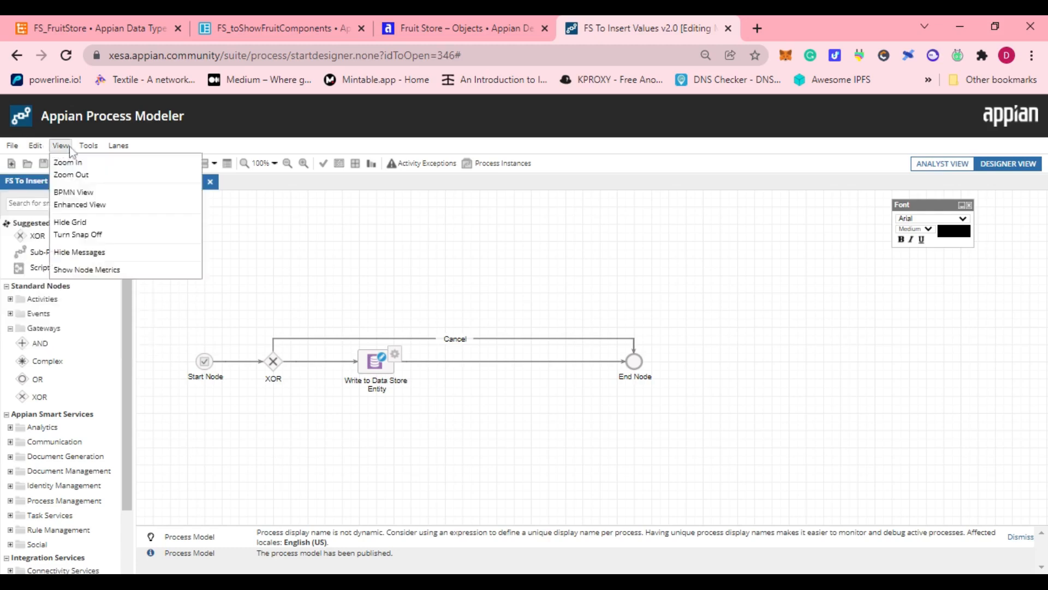
click(84, 147)
click(84, 146)
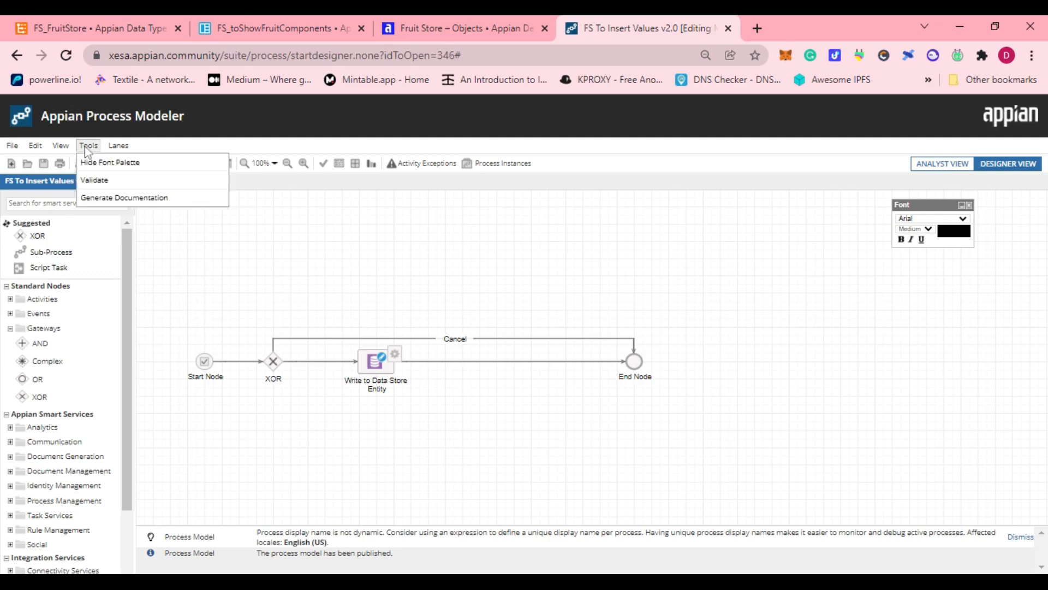
click(134, 198)
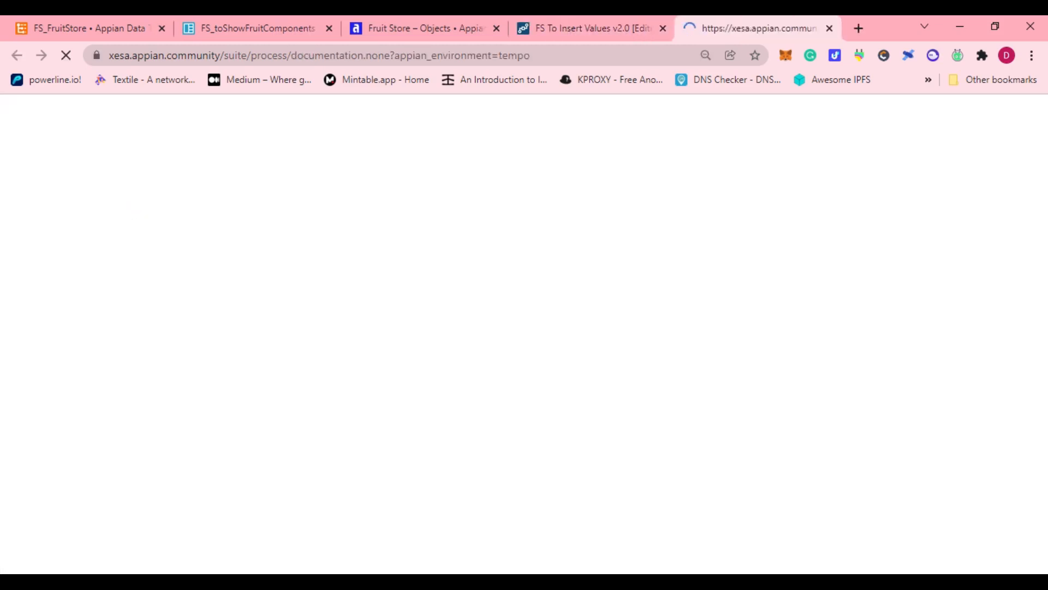
scroll(524, 333, down, 13)
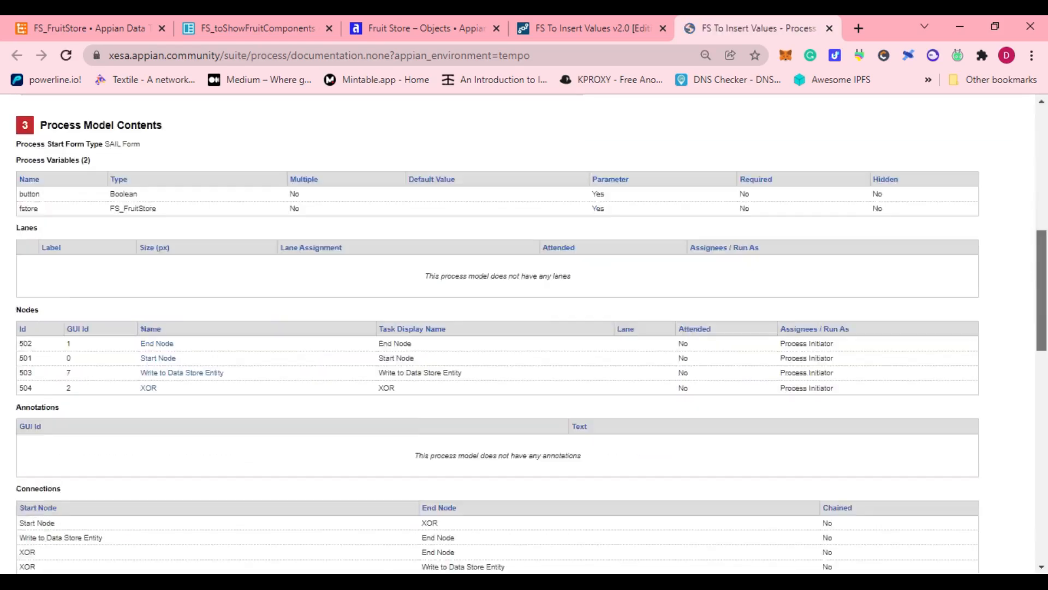
drag(1042, 352, 1042, 181)
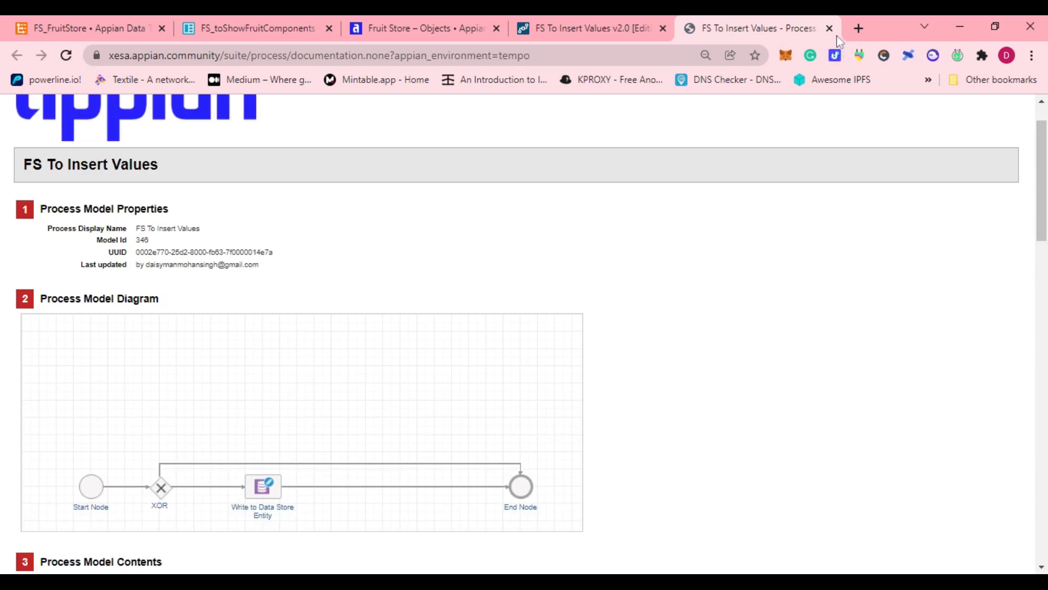
click(829, 28)
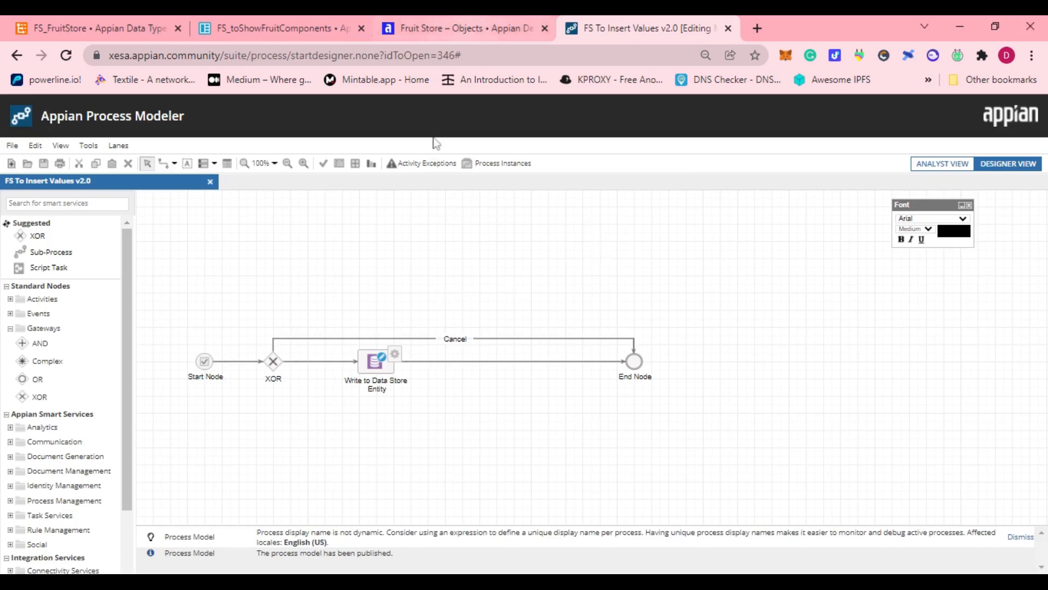
Open the Tempo site from the FS_toShowFruitComponents interface designer and bring its page into view.
click(458, 37)
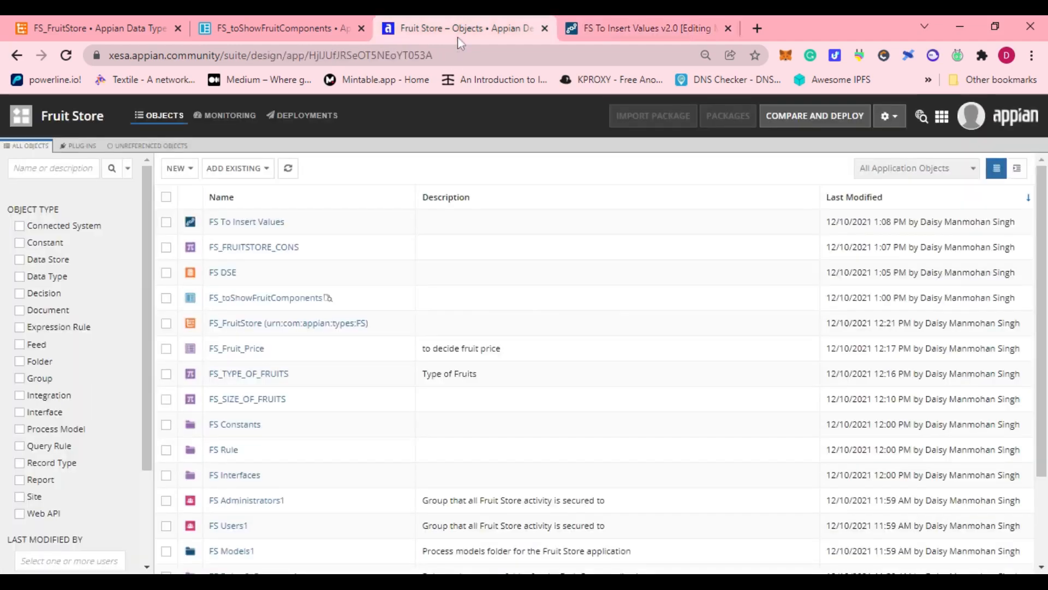
click(273, 25)
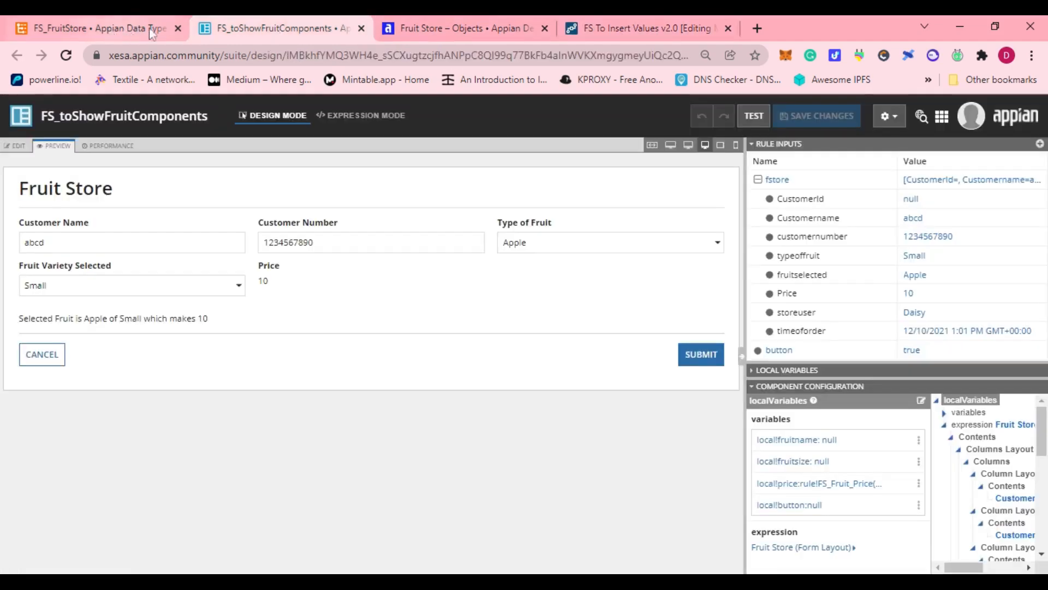
click(941, 116)
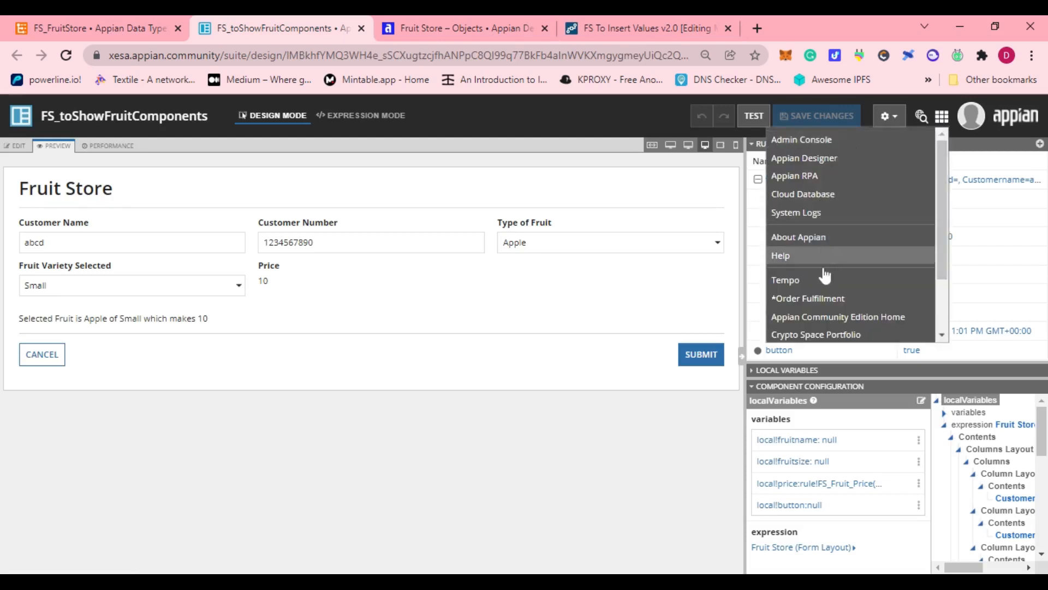
click(827, 278)
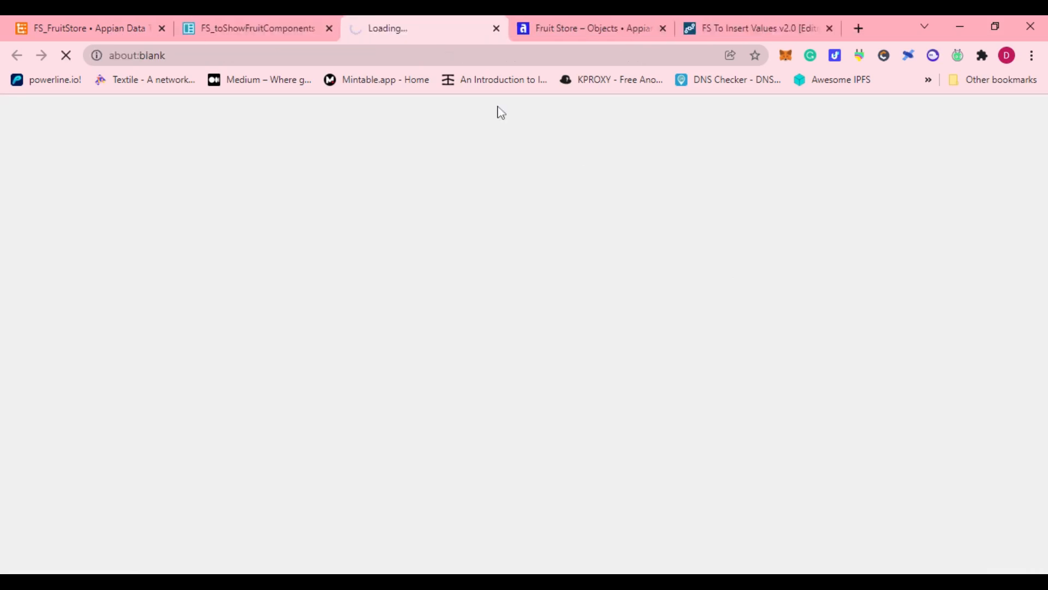
click(268, 22)
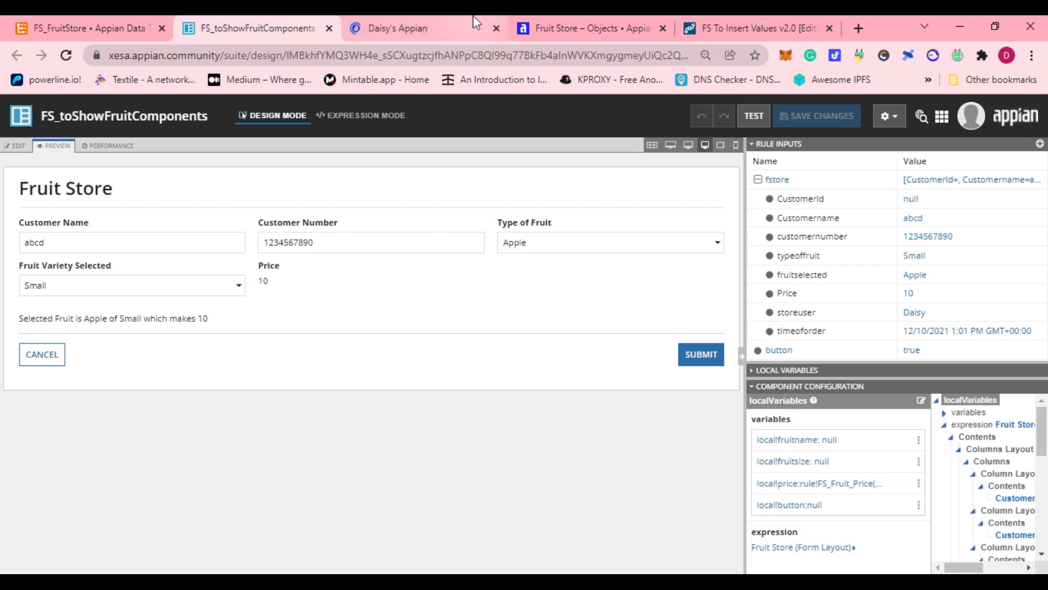
click(474, 17)
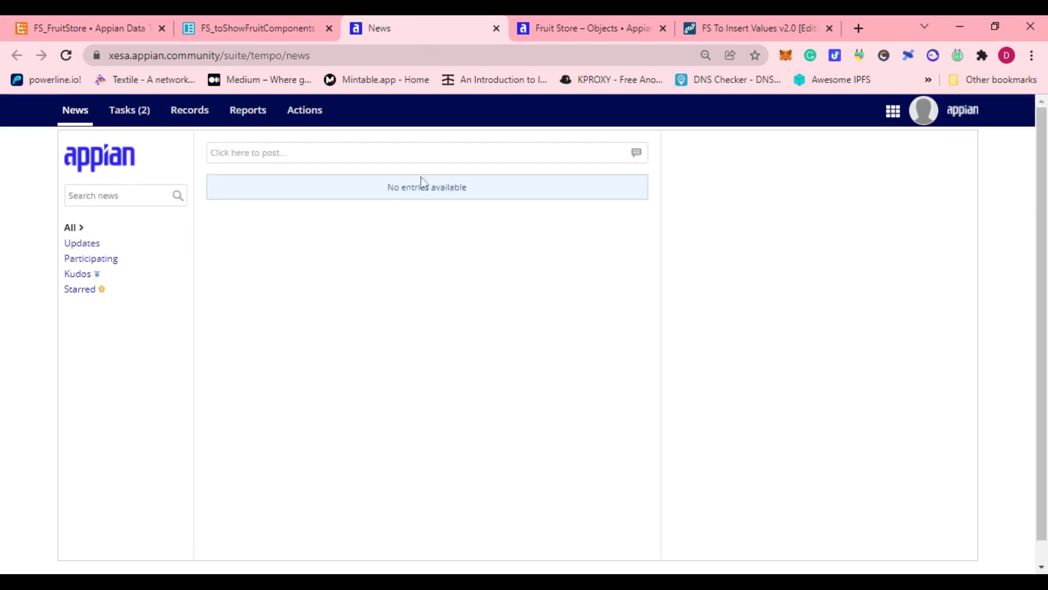
Return to the Fruit Store application's objects and display them in hierarchical view.
click(261, 15)
click(417, 18)
click(771, 22)
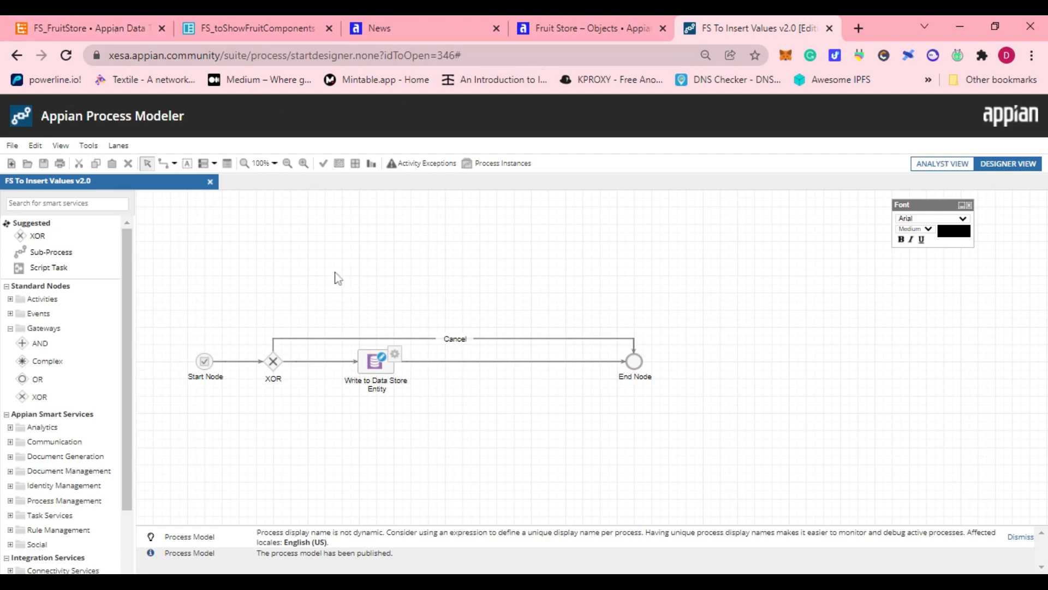
click(593, 32)
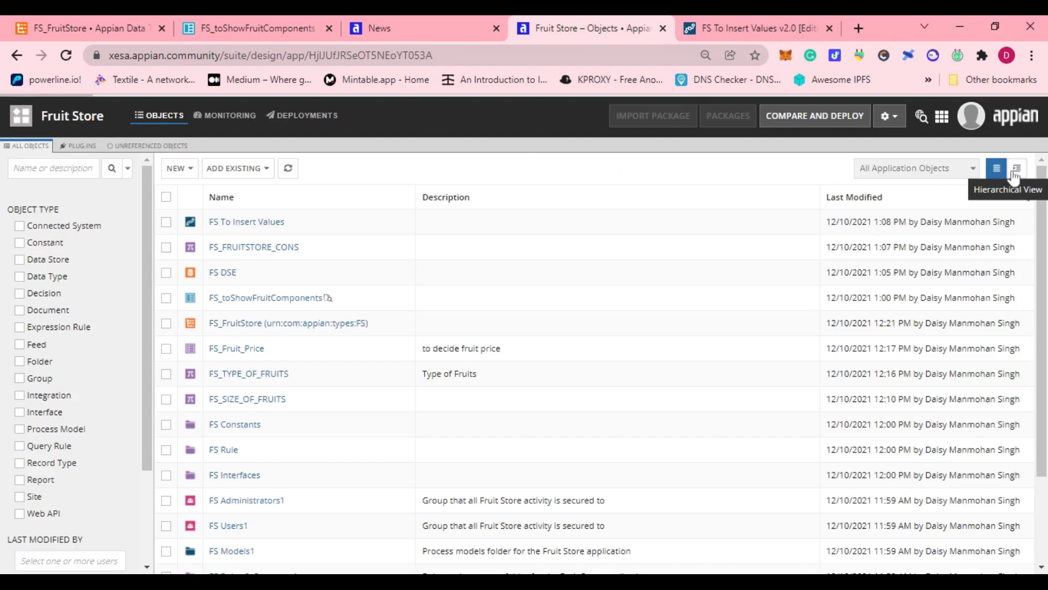
click(1015, 172)
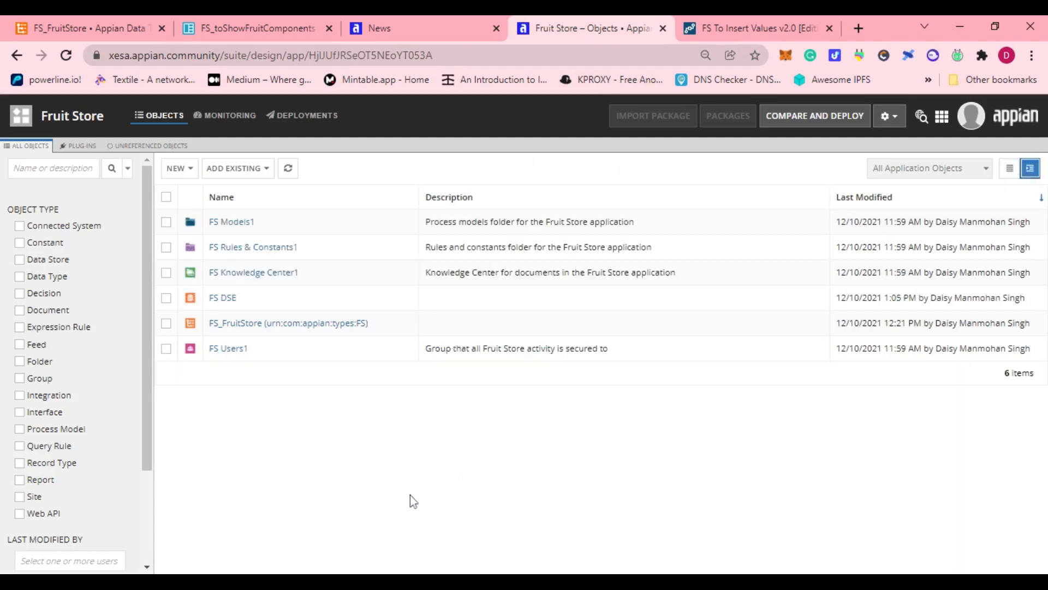
Return to the FS To Insert Values process model and start it for debugging, moving its Fruit Store form window clear.
click(718, 30)
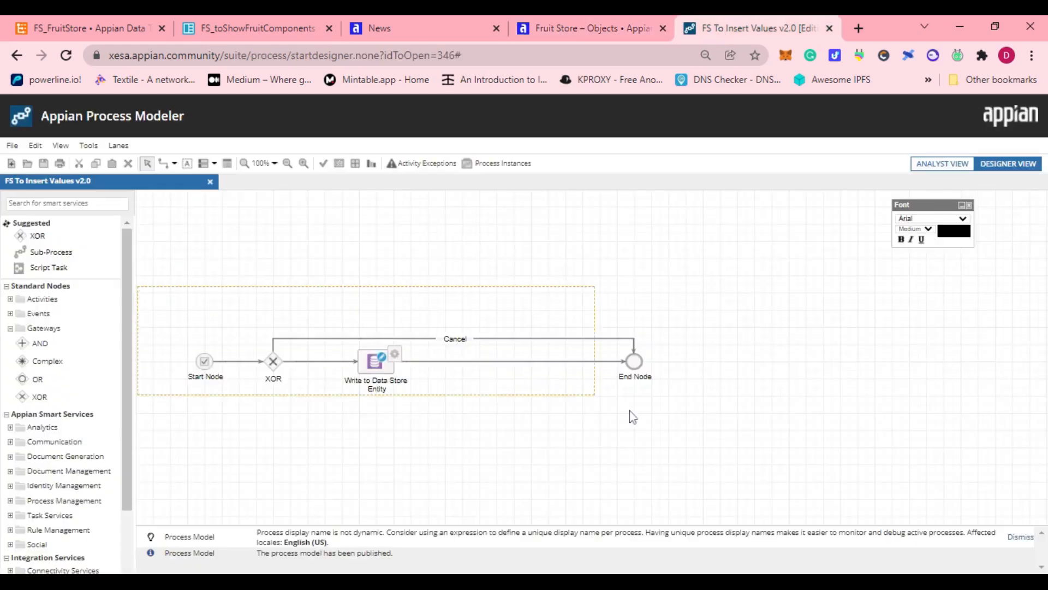
drag(630, 411, 679, 423)
click(682, 430)
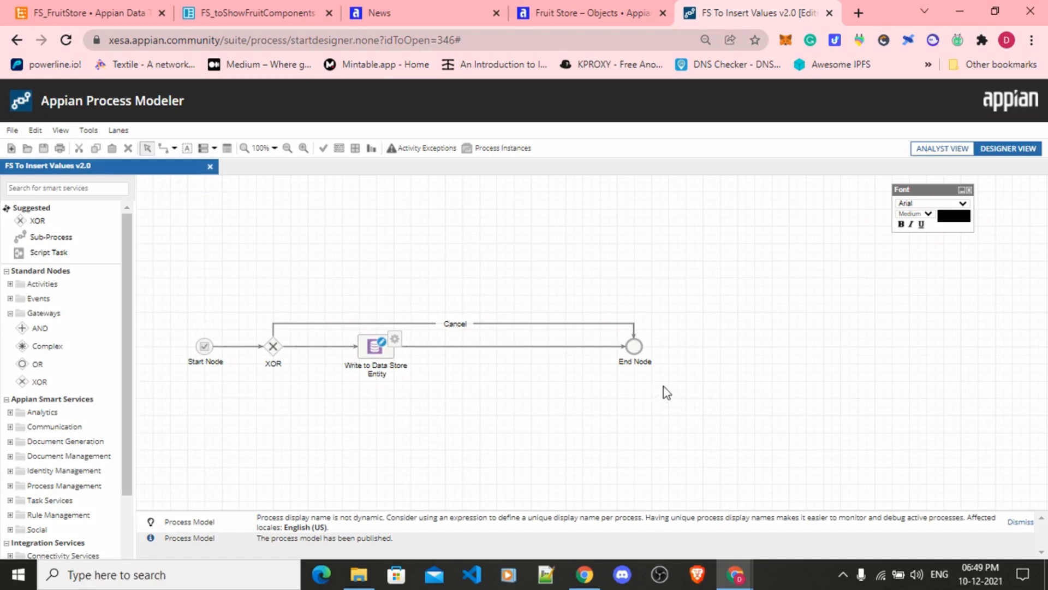
double_click(218, 279)
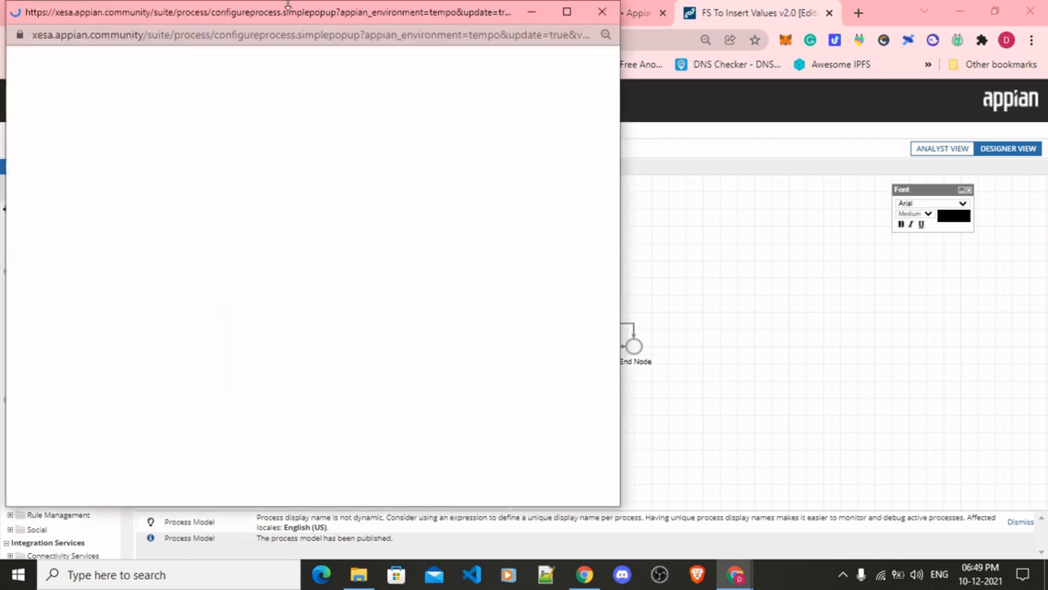
drag(250, 12, 378, 24)
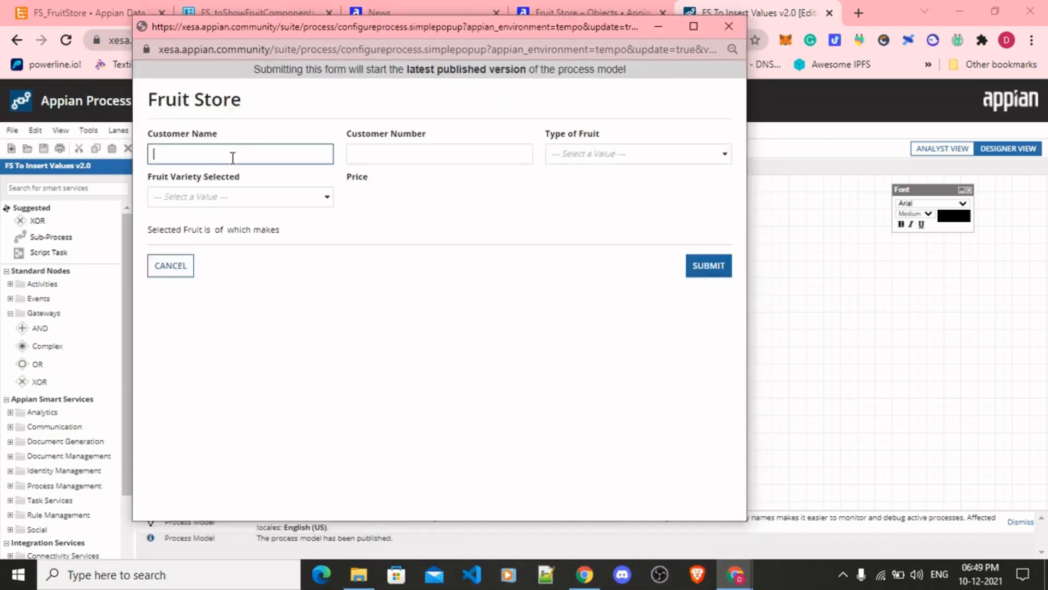
Enter "Customer Nmae" as the customer name in the Fruit Store form and fill in the customer number.
text(Customer Nmae)
key(Tab)
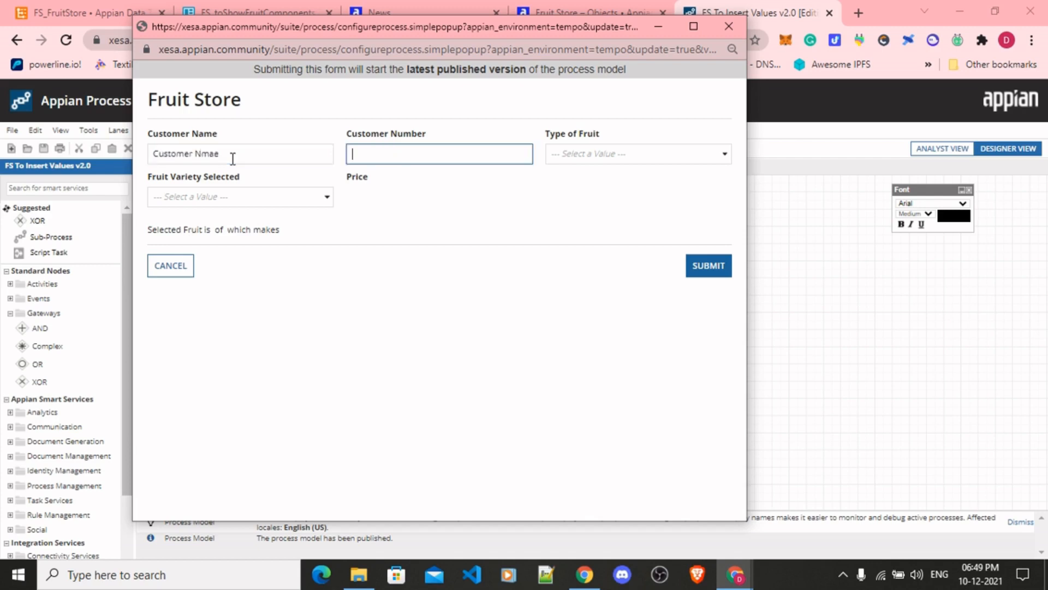
text(1234567890)
Choose Apple as the type of fruit and Medium as the fruit variety in the form.
click(575, 159)
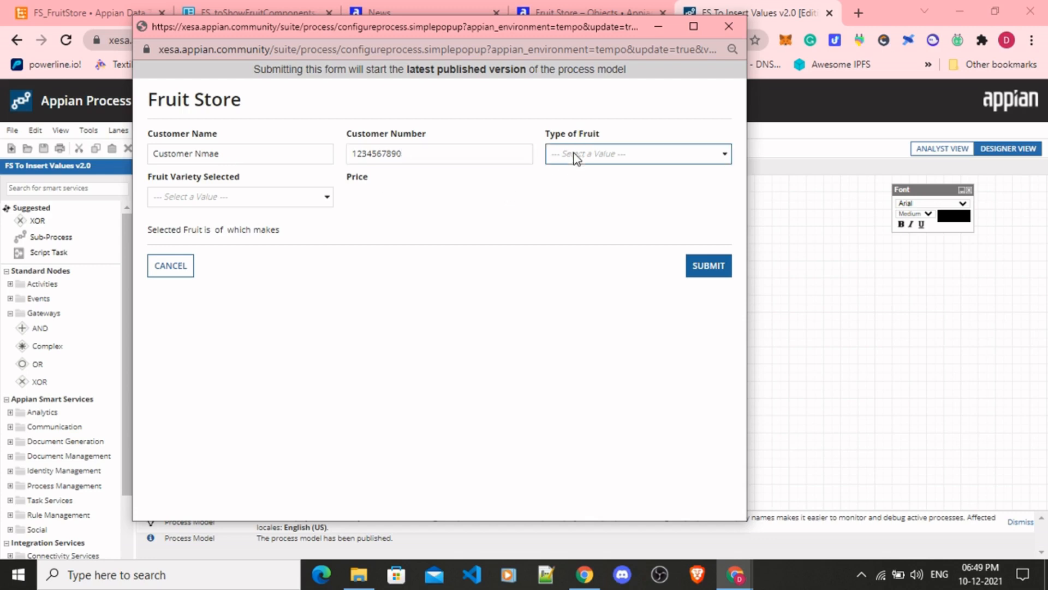
click(565, 196)
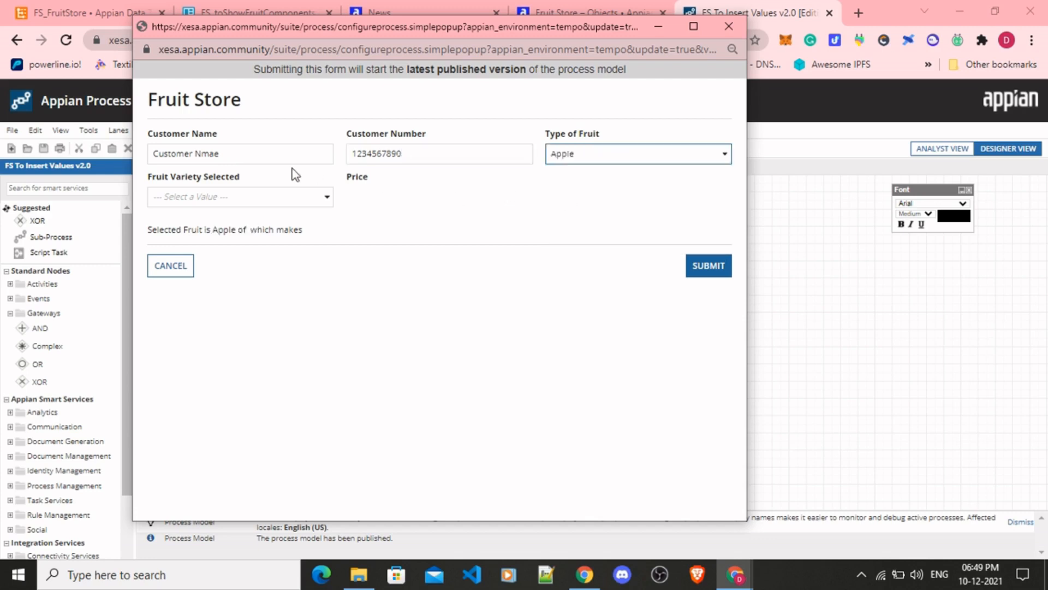
click(268, 201)
click(212, 255)
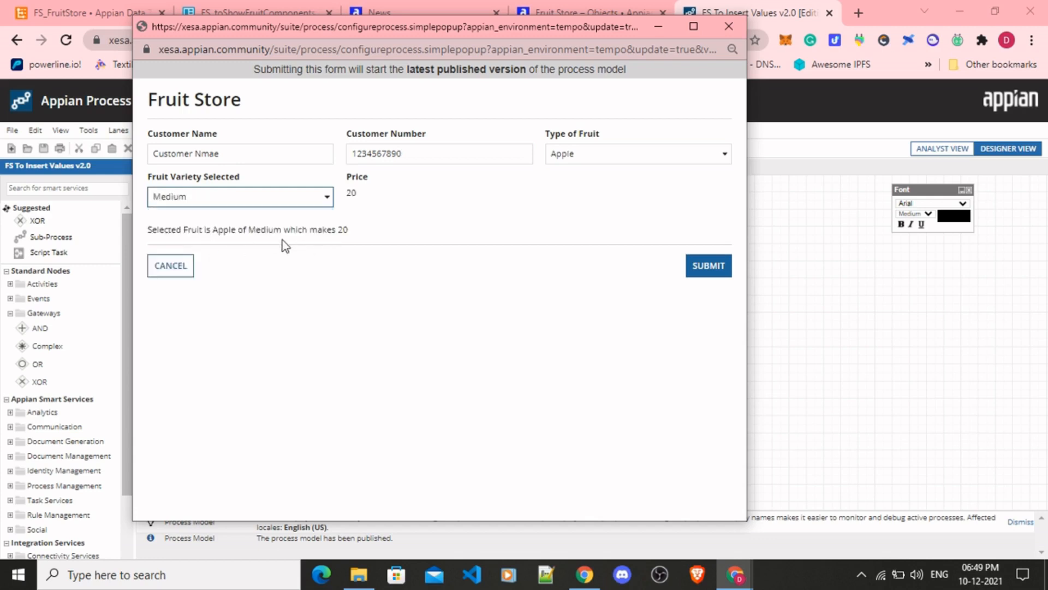
Submit the Fruit Store form with confirmation and refresh the monitoring view of the started process.
click(693, 267)
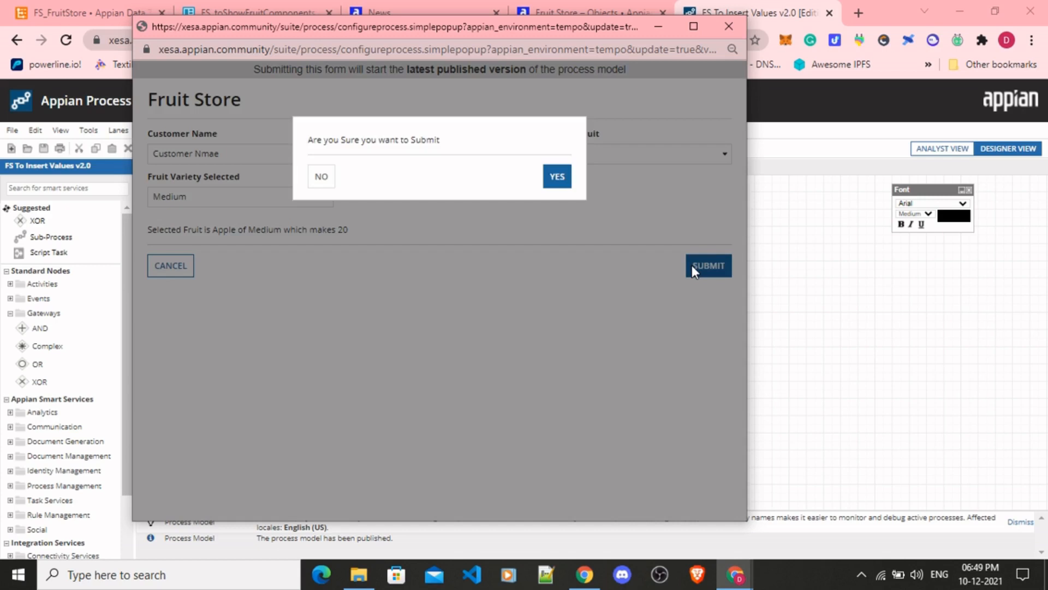
click(560, 179)
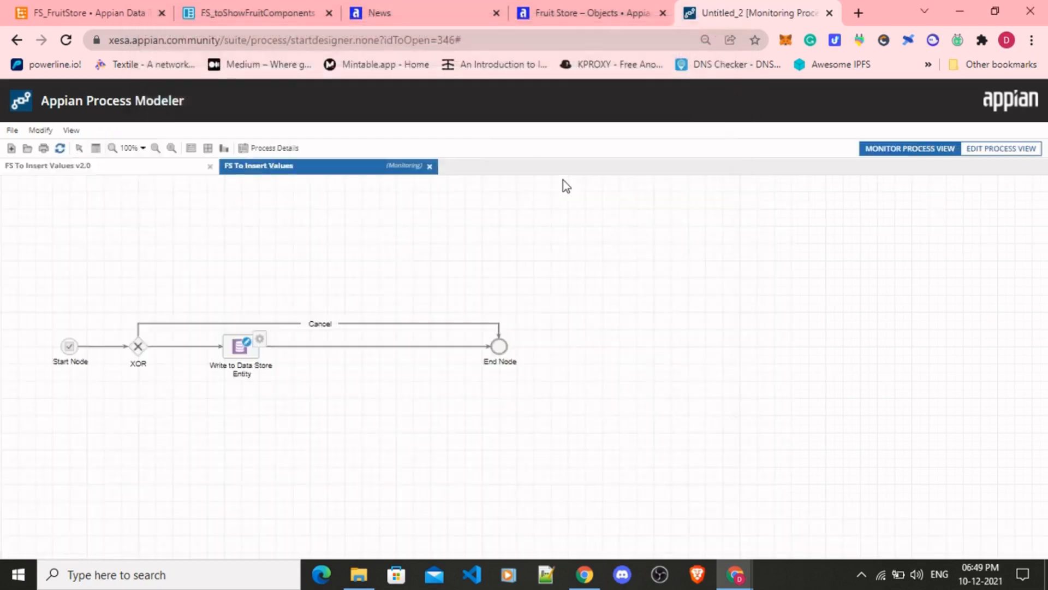
click(61, 148)
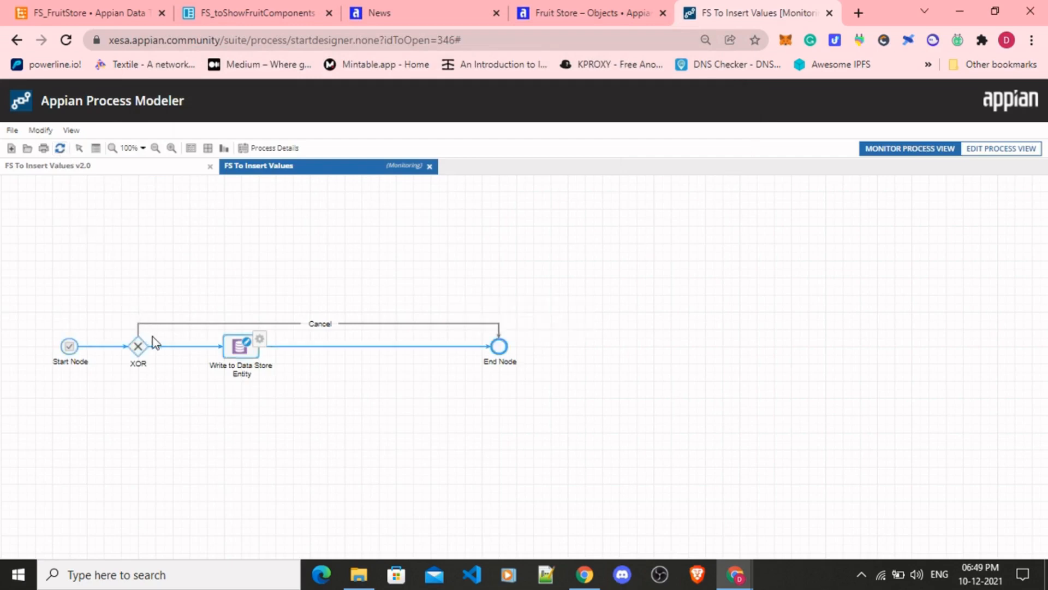